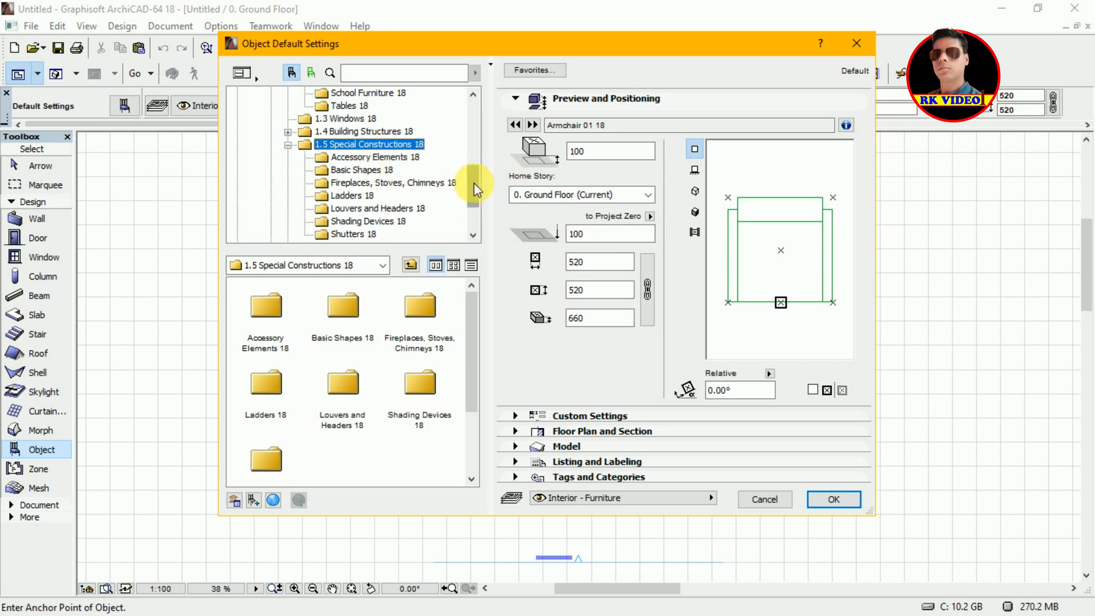
# Step: Look through the Special Constructions 18 library subfolders, including Louvers and Headers, Shutters, Fireplaces and Accessory Elements
pyautogui.scroll(-1, 477, 190)
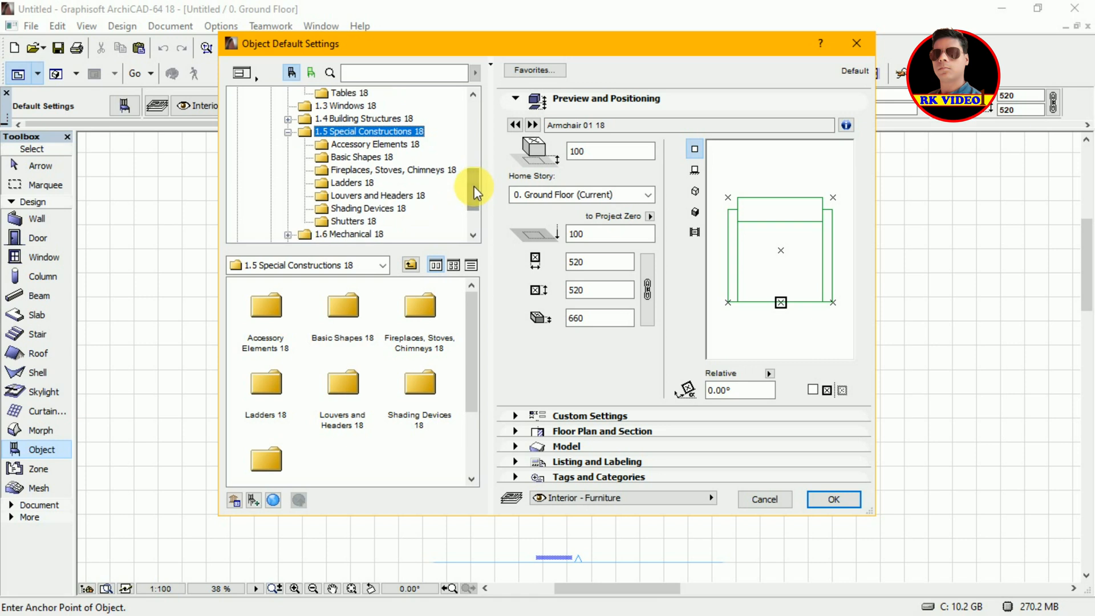
pyautogui.click(401, 196)
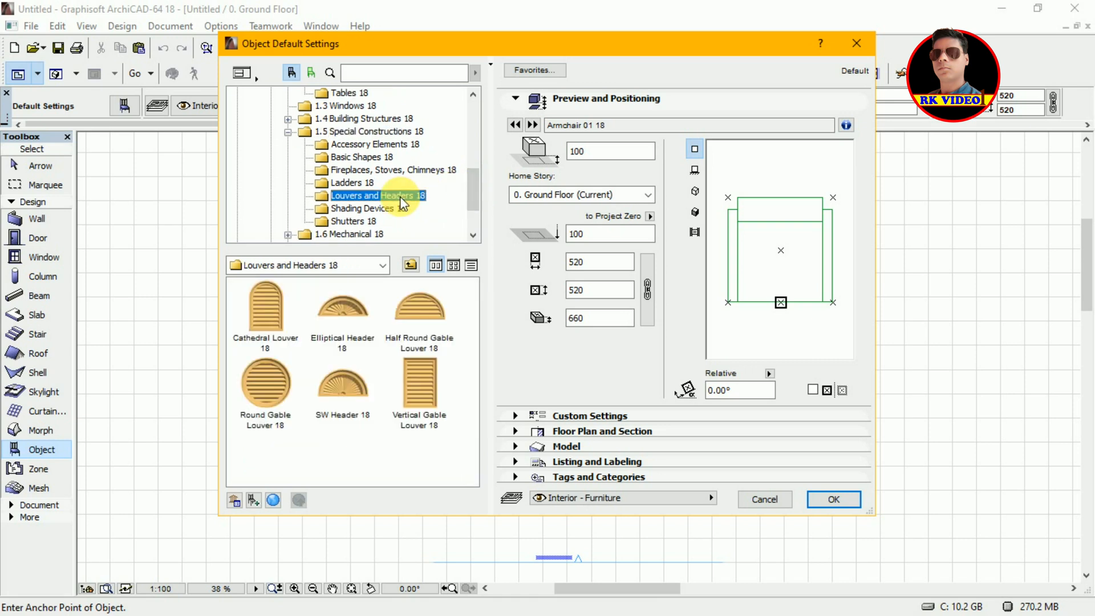
pyautogui.click(372, 208)
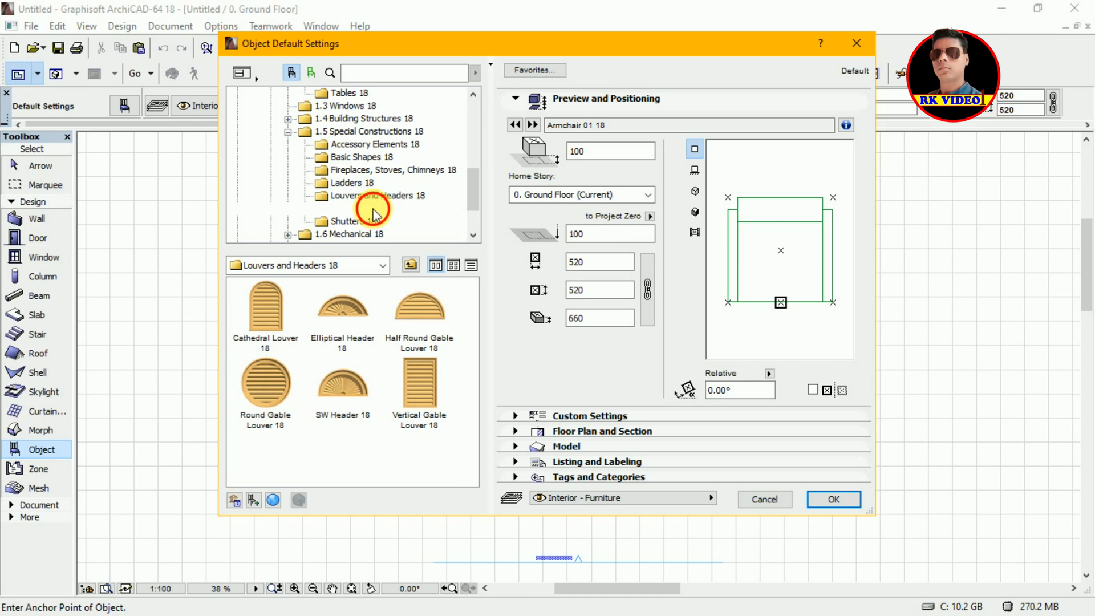
pyautogui.click(348, 222)
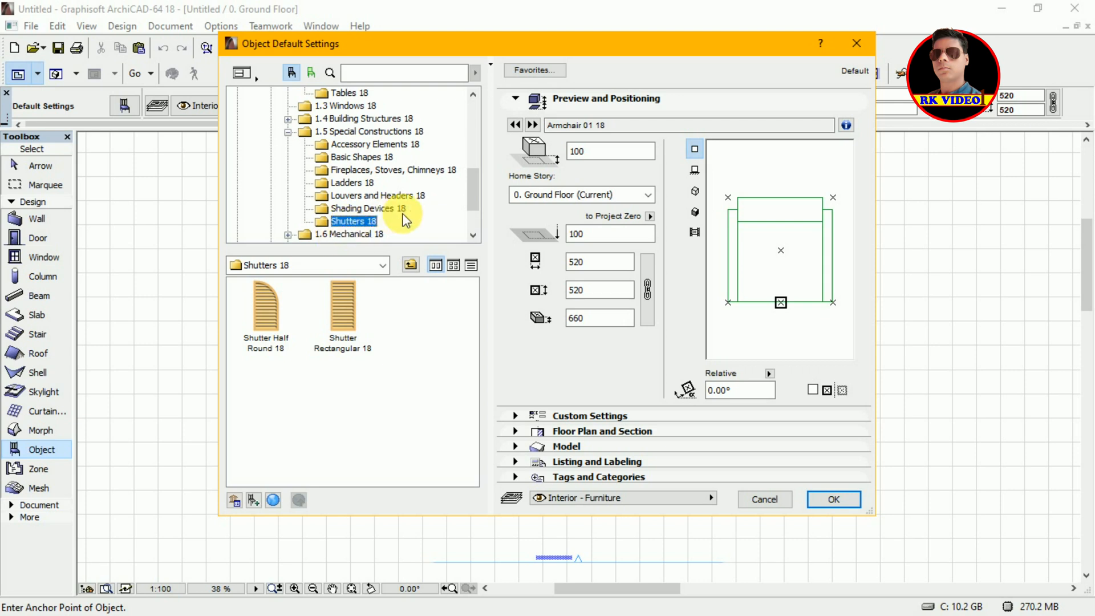
pyautogui.click(411, 170)
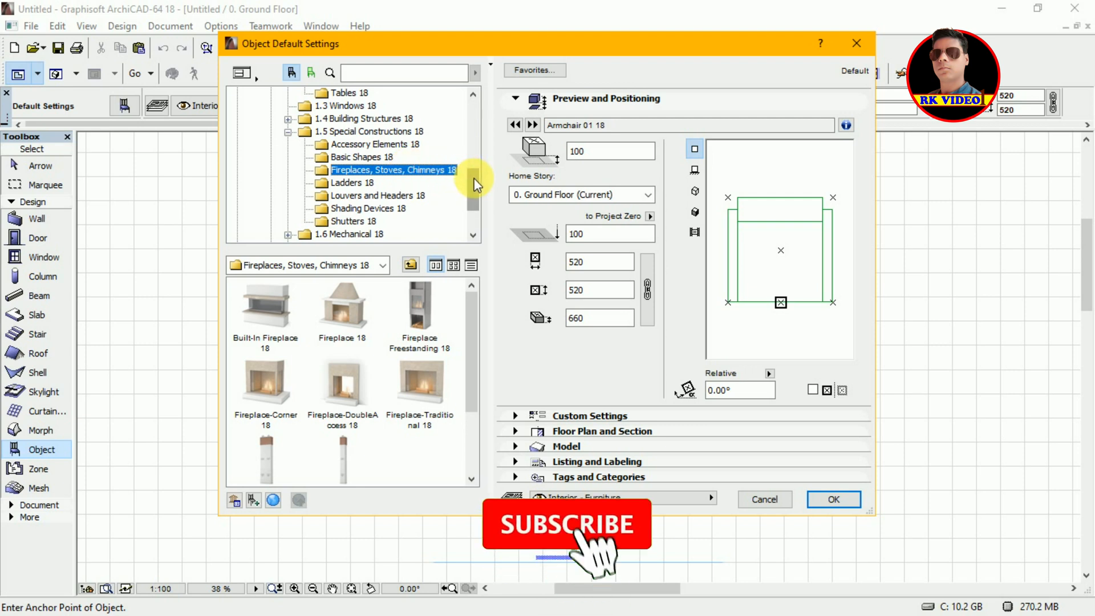
pyautogui.click(355, 144)
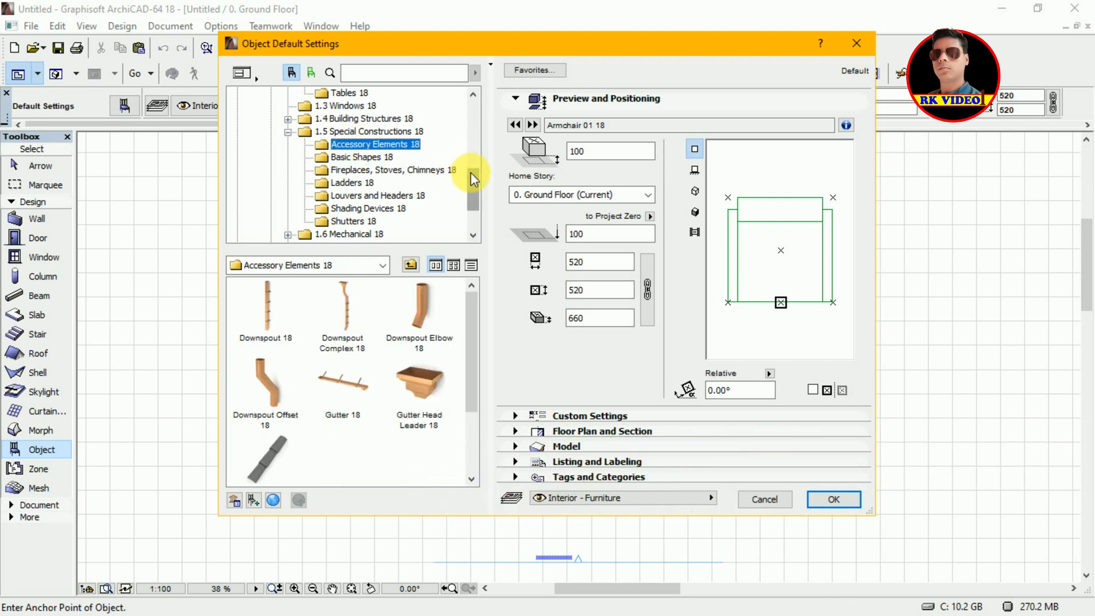
# Step: Set Precast Sleeve Found 18 from the Building Structures 18 > Concrete Structures 18 > Foundation 18 library folder as the default object
pyautogui.click(370, 121)
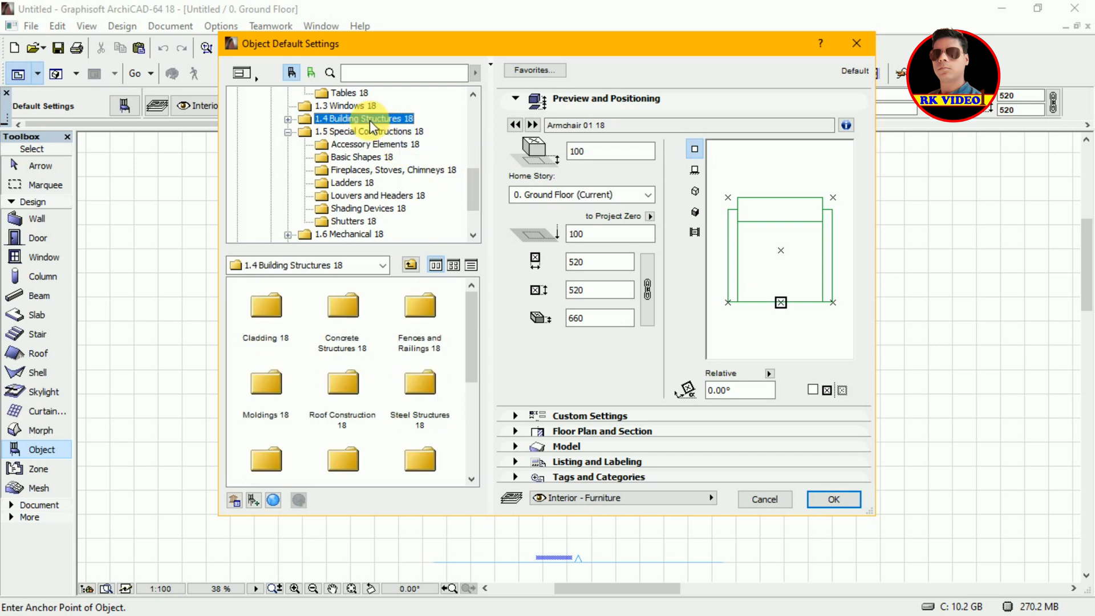
pyautogui.click(289, 119)
pyautogui.click(337, 121)
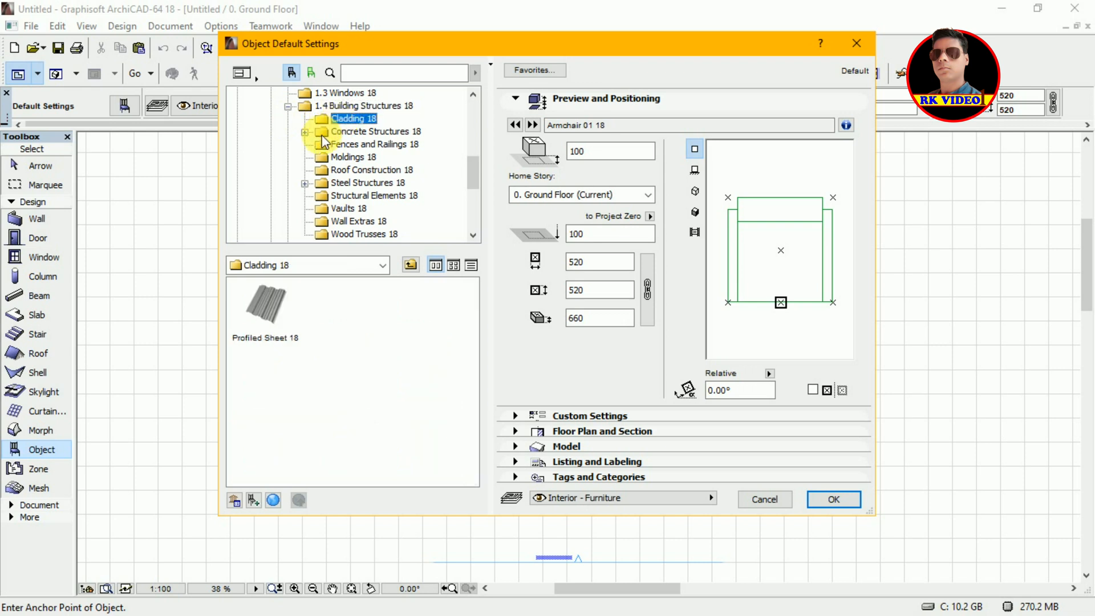
pyautogui.click(344, 133)
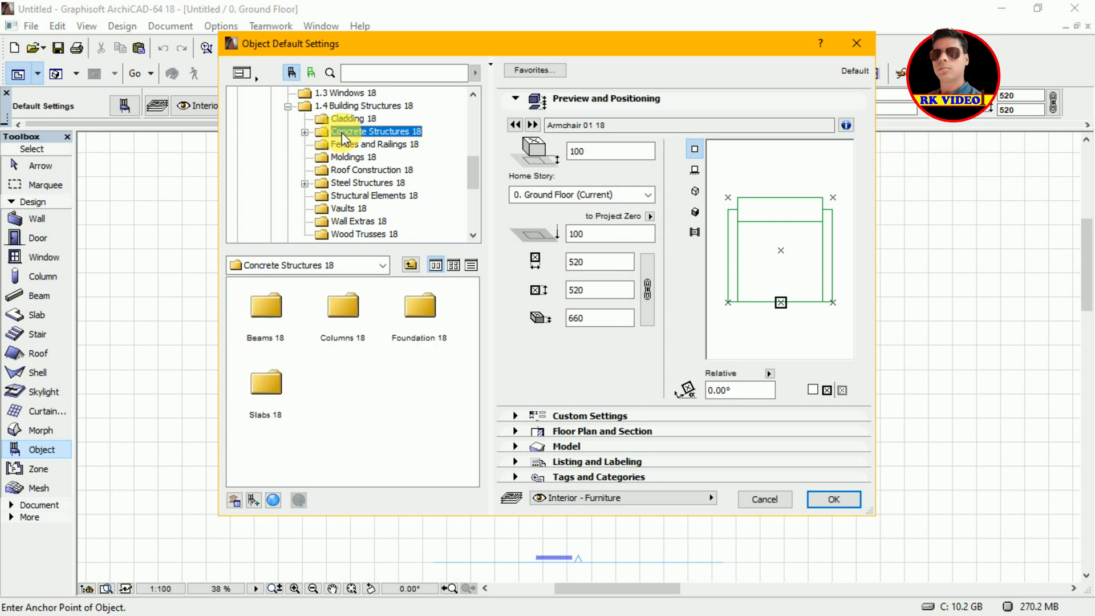
pyautogui.click(306, 133)
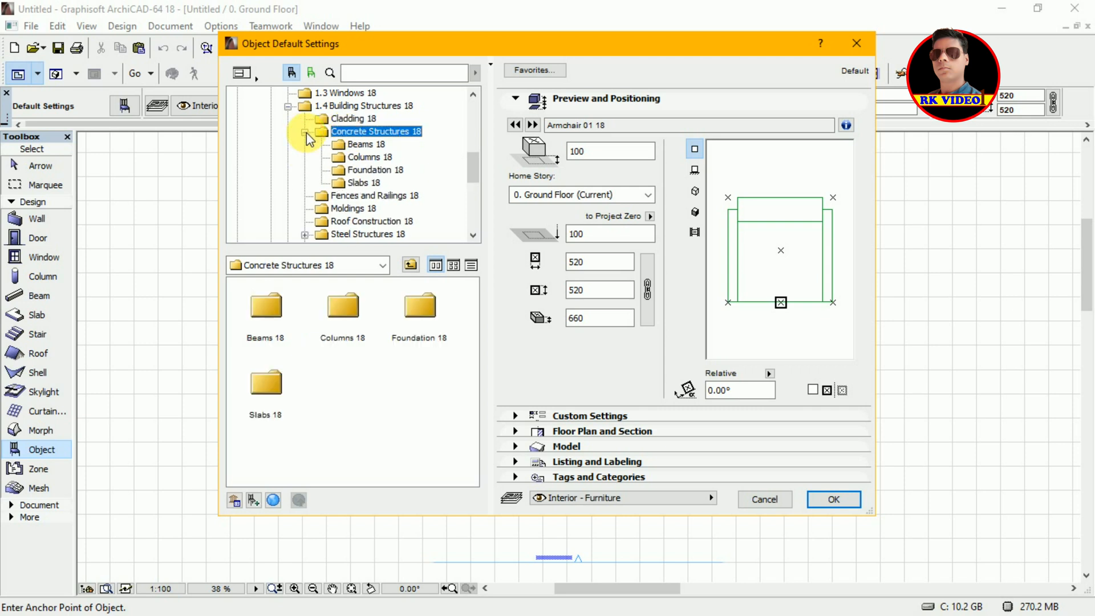
pyautogui.click(354, 145)
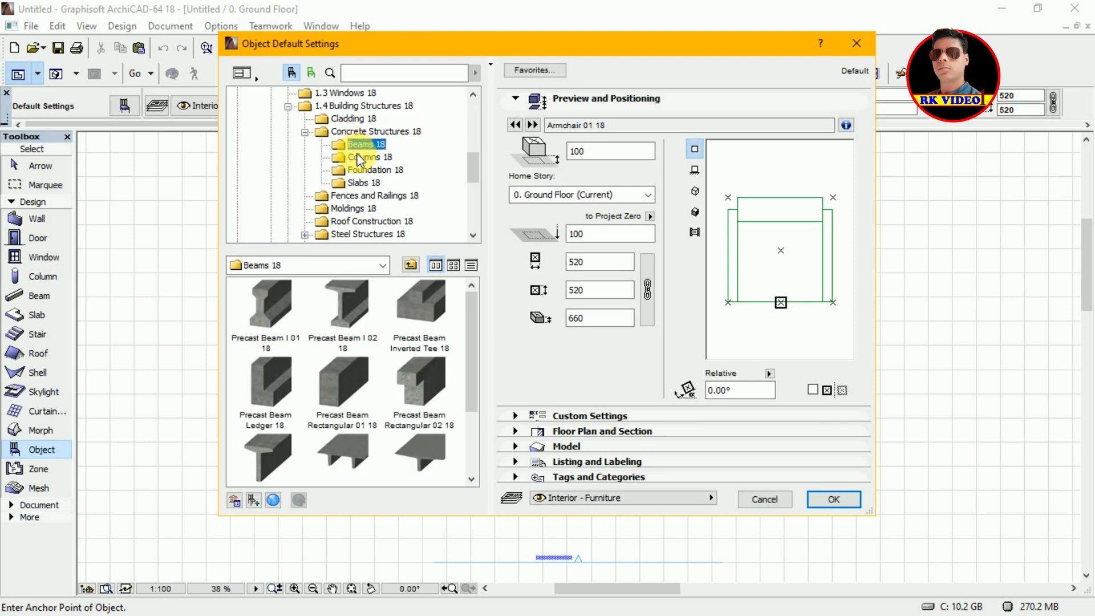
pyautogui.click(362, 158)
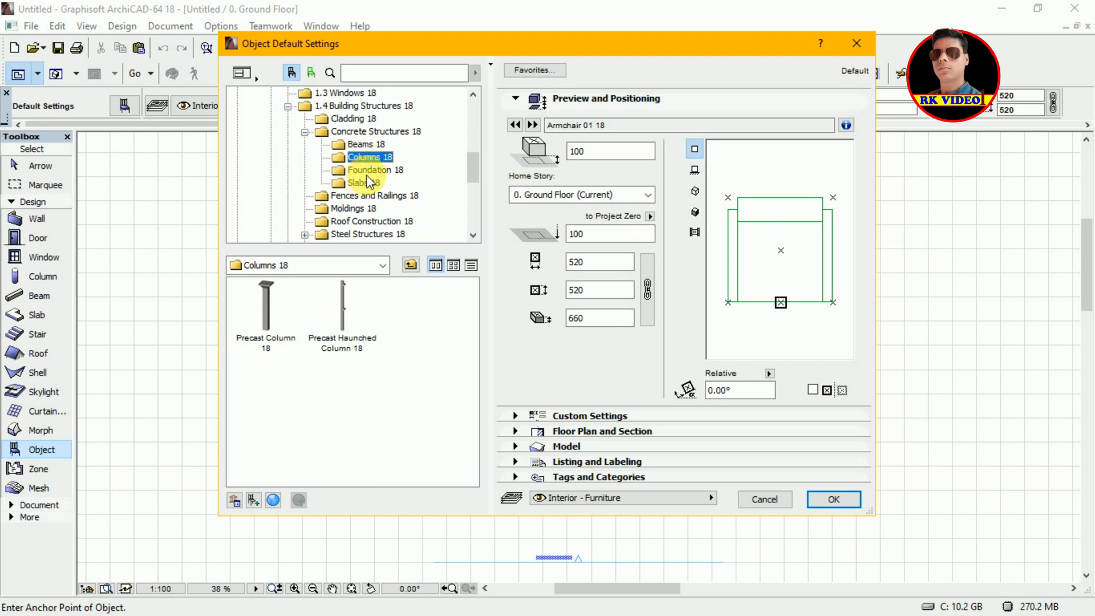
pyautogui.click(369, 171)
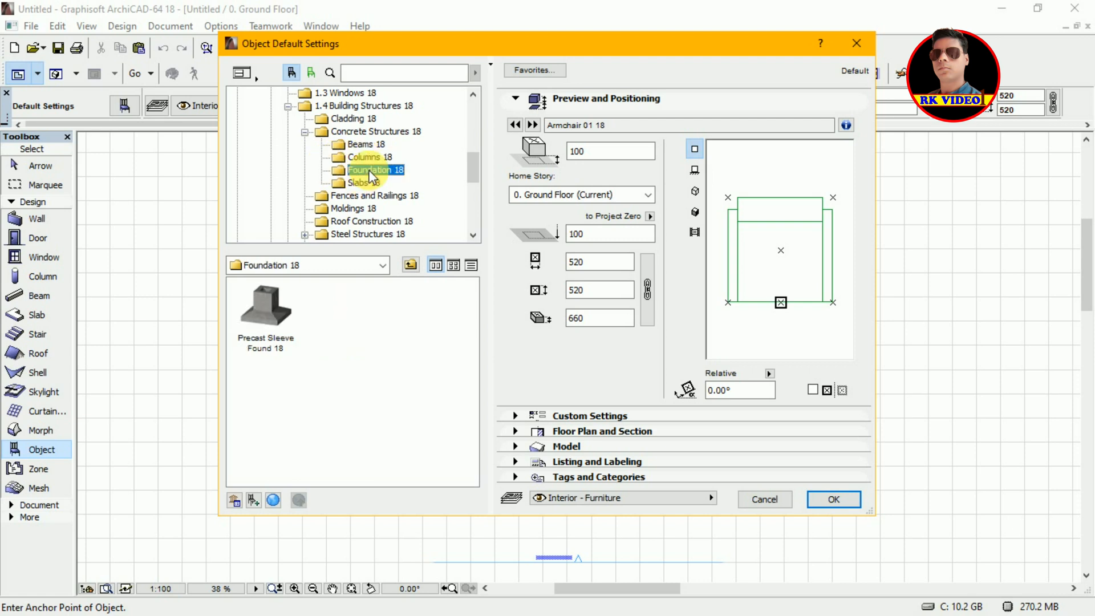
pyautogui.click(252, 305)
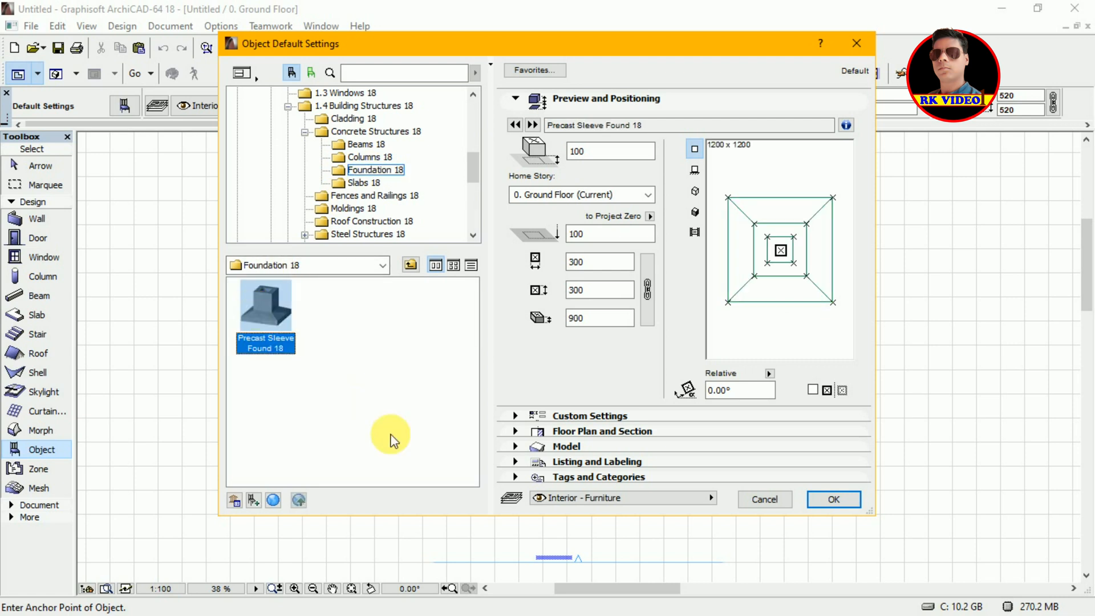
pyautogui.click(826, 506)
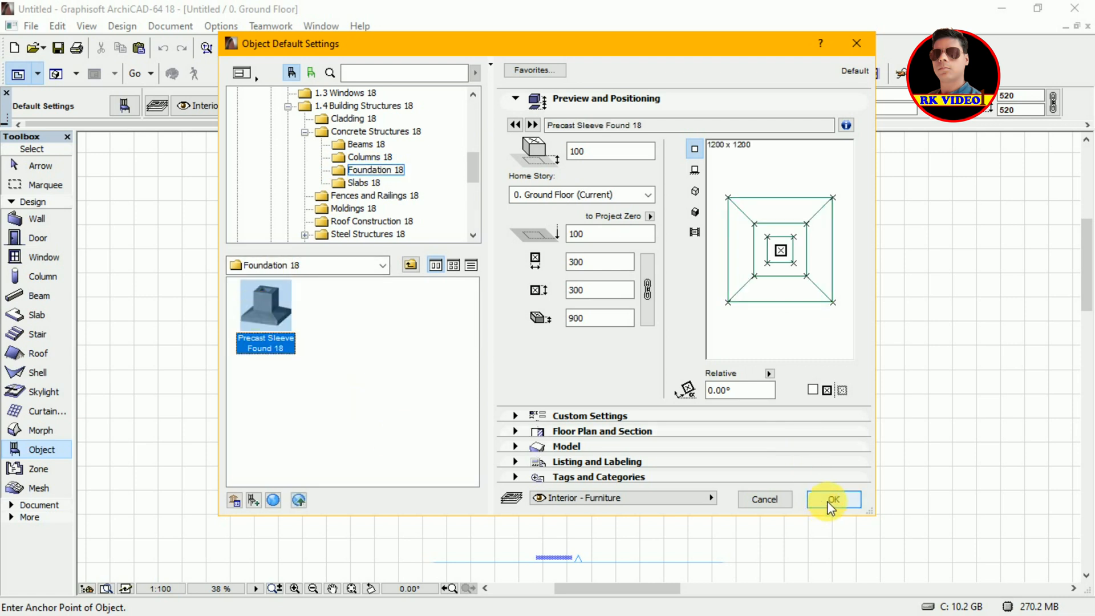
pyautogui.click(827, 508)
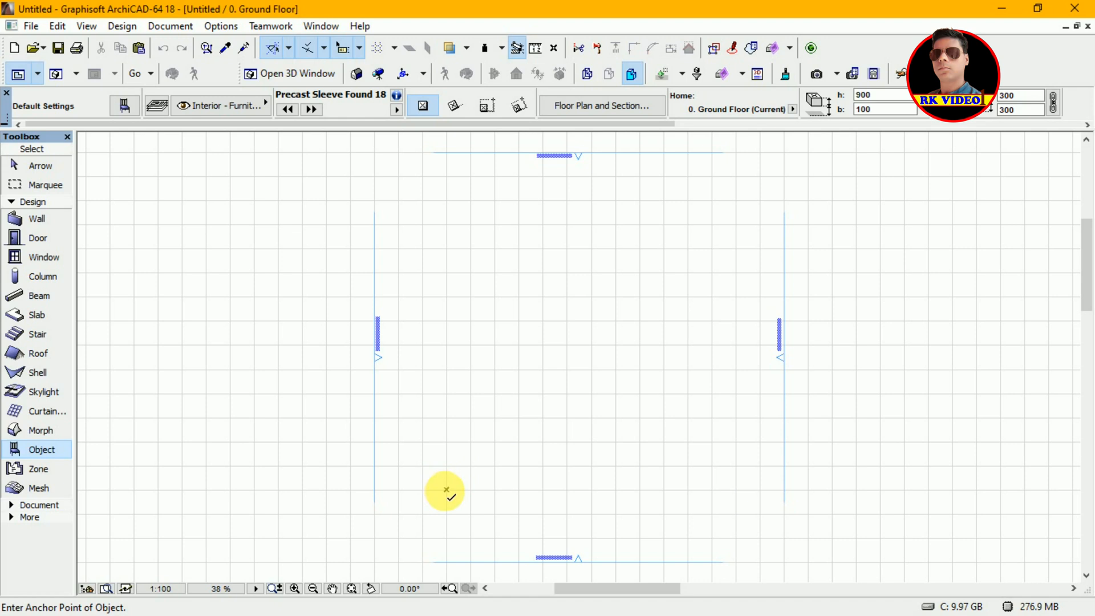
# Step: Place one precast sleeve foundation inside the elevation markers on the Ground Floor plan and select it
pyautogui.click(447, 490)
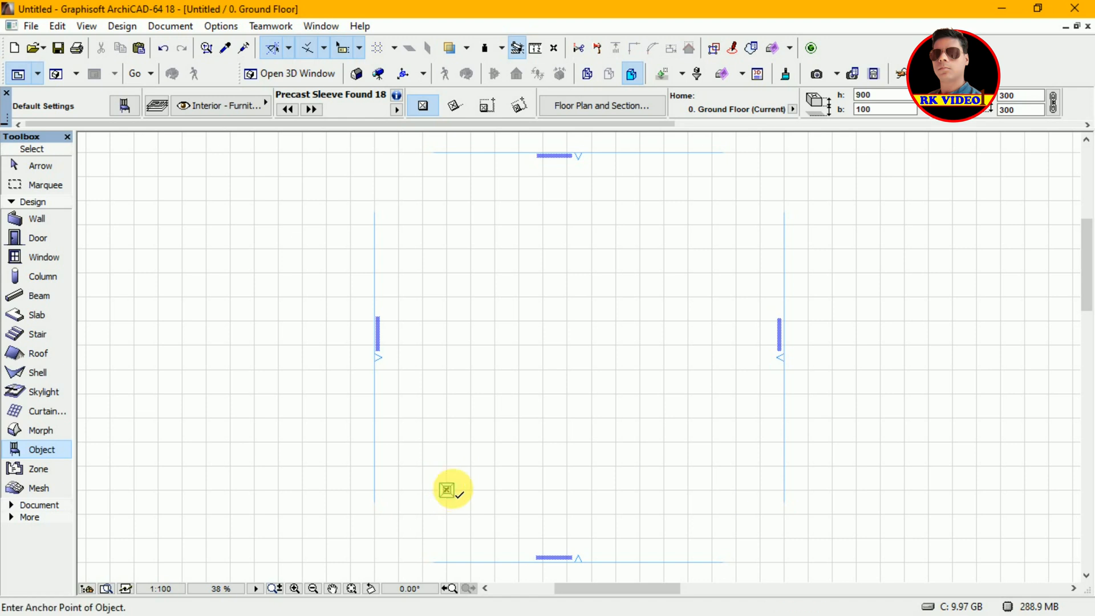
pyautogui.press('Escape')
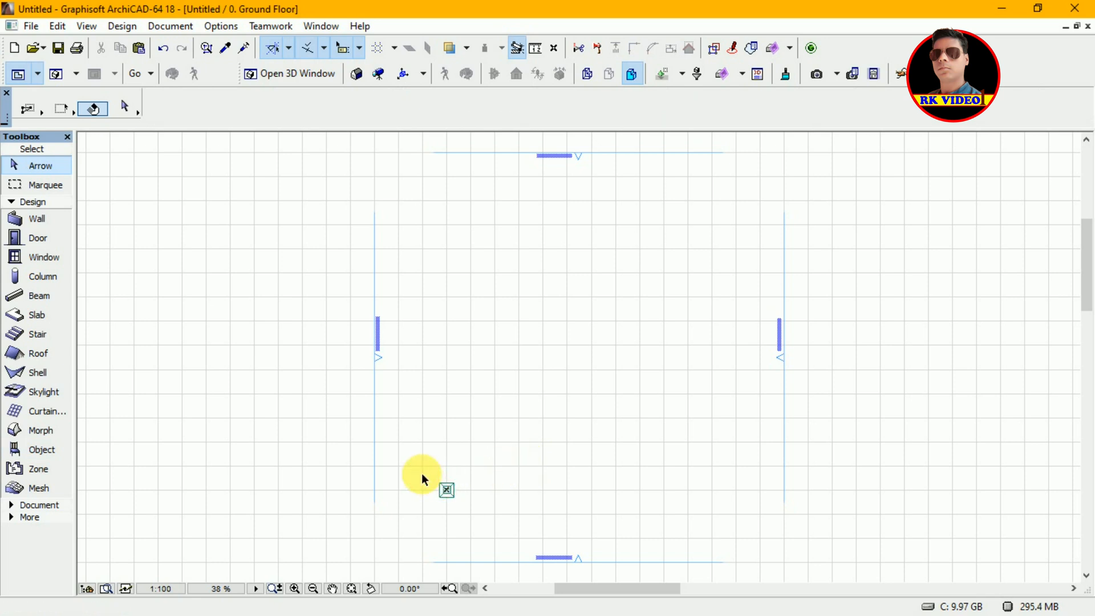
pyautogui.click(422, 473)
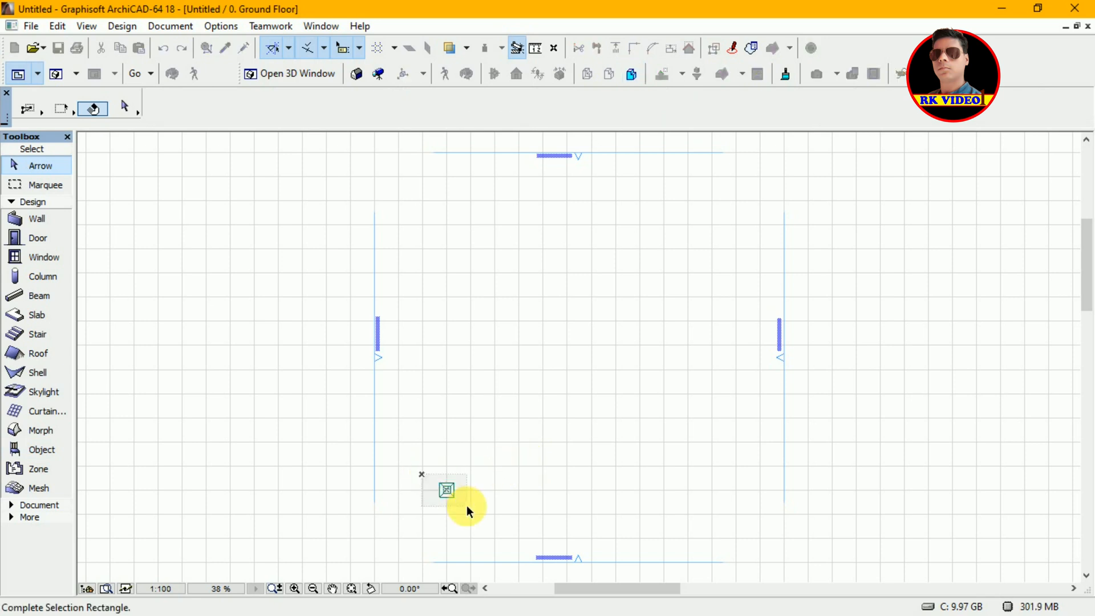
pyautogui.click(467, 505)
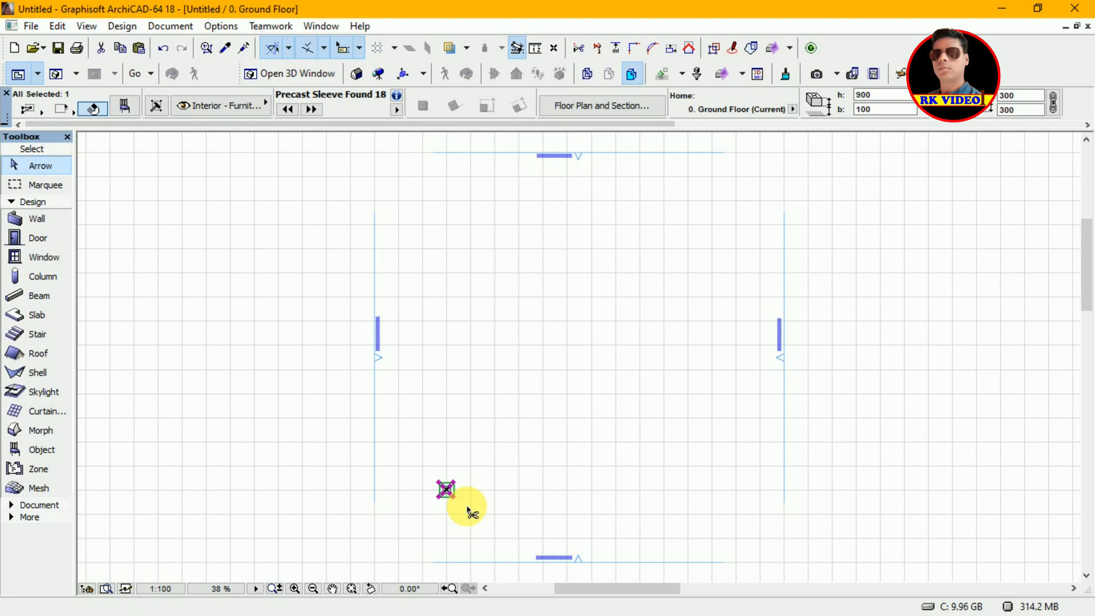
# Step: Show the foundation in a maximized 3D window and fit it to the view
pyautogui.press('F3')
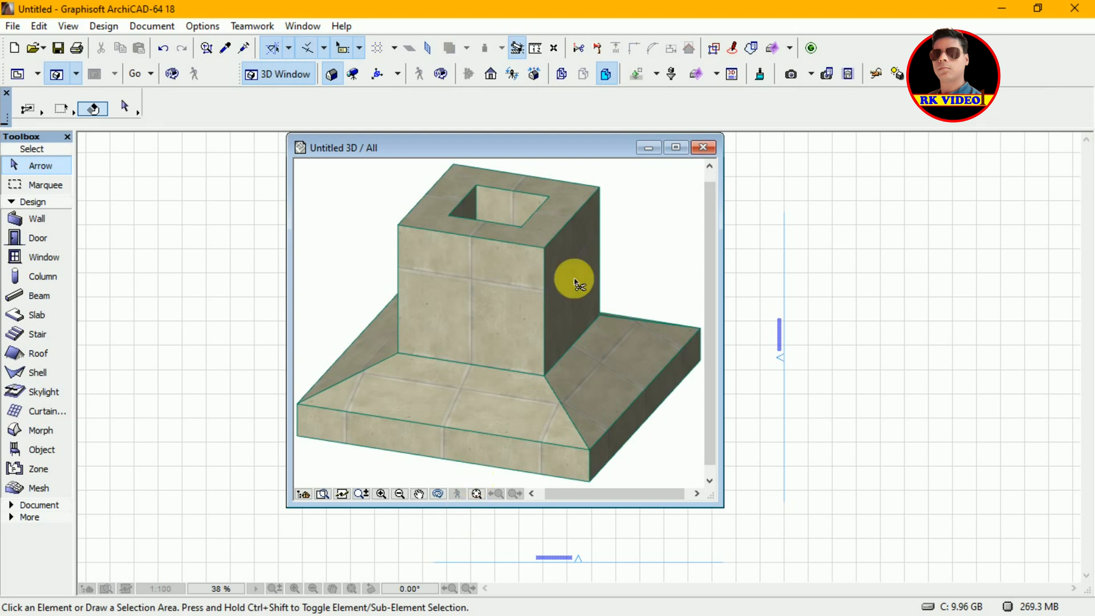
pyautogui.click(679, 146)
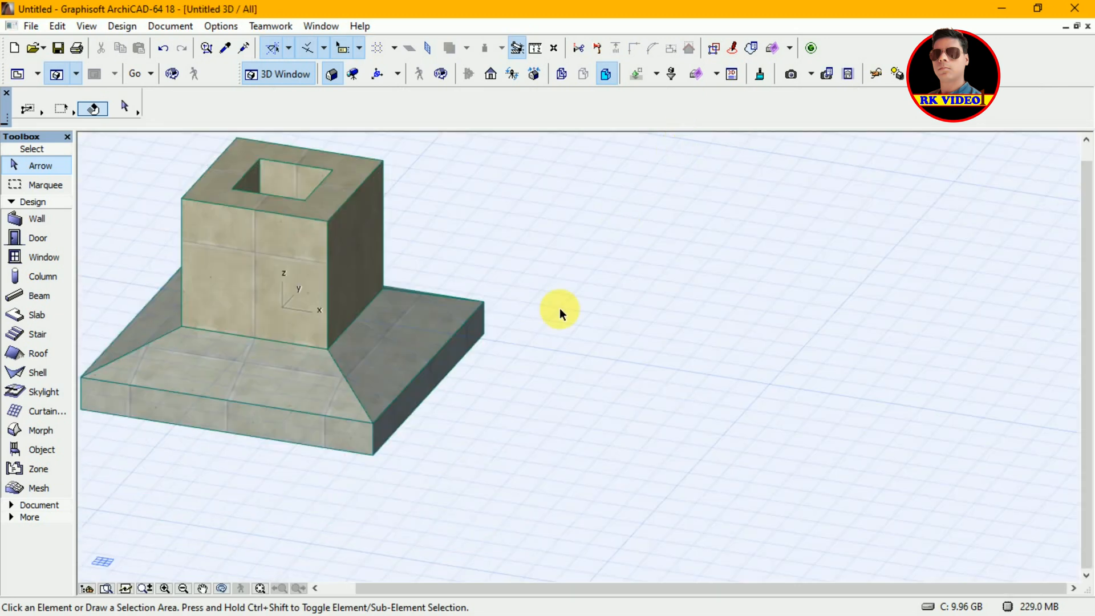
pyautogui.click(261, 589)
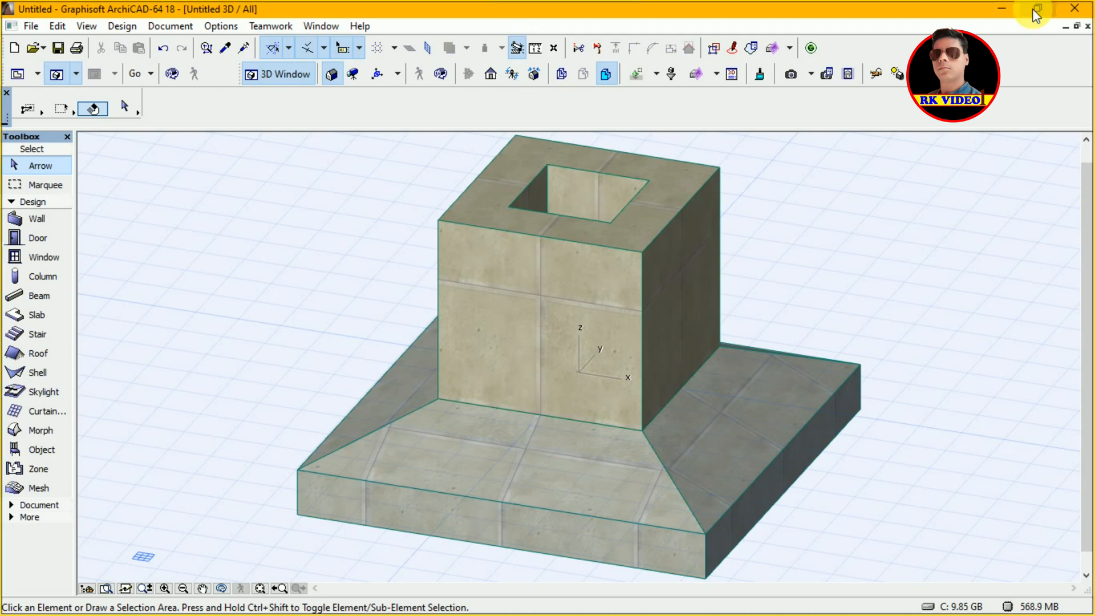
# Step: Capture a full-screen snip of the foundation's 3D view
pyautogui.press('super+shift+s')
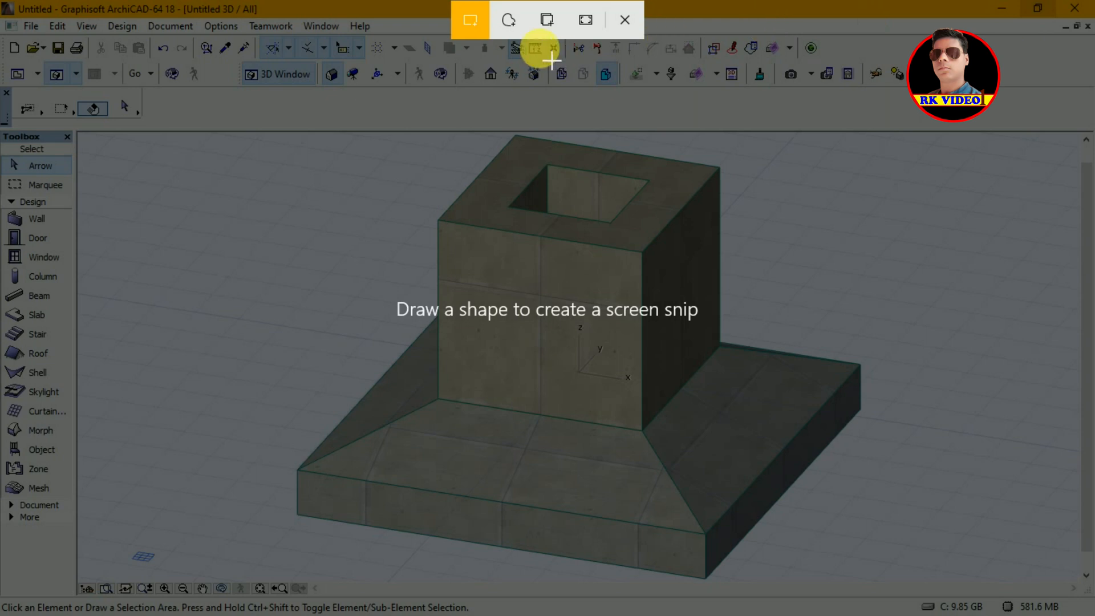
pyautogui.click(586, 22)
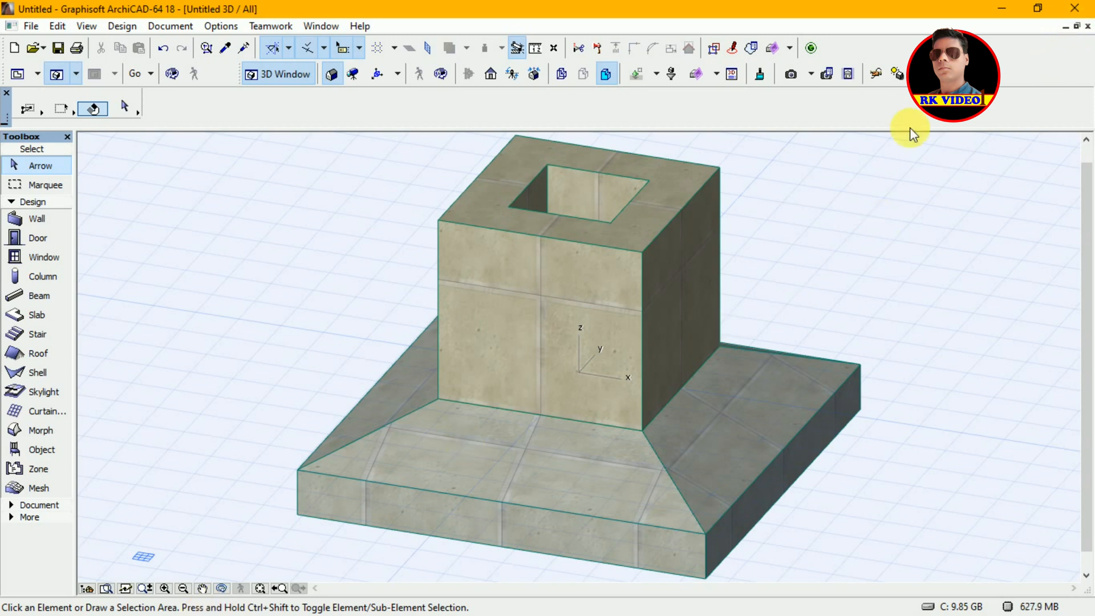
pyautogui.click(891, 143)
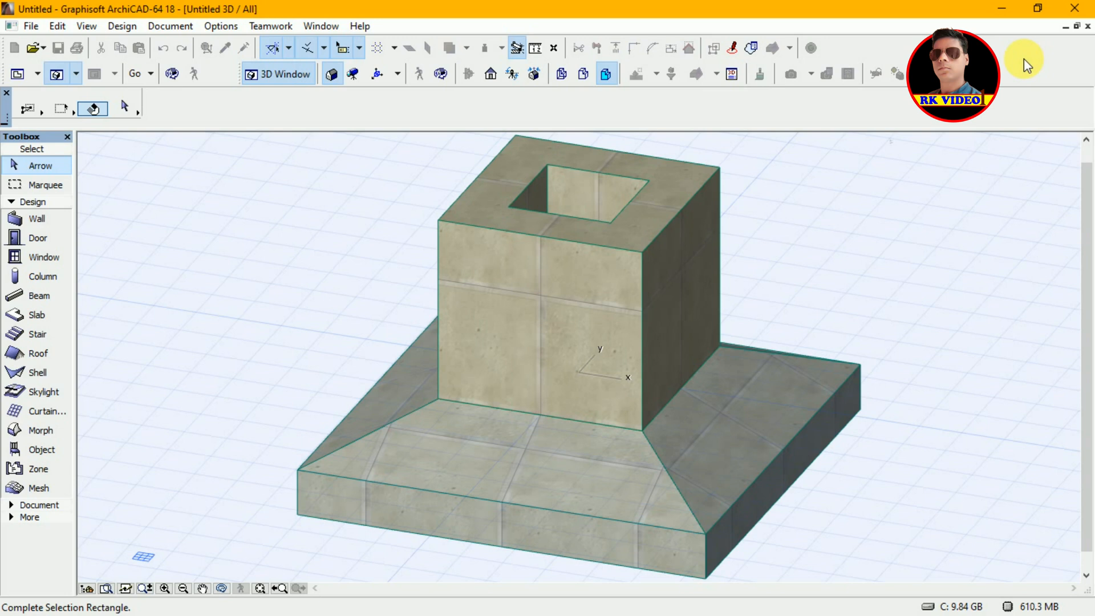
# Step: Return to the Ground Floor plan and convert the selected foundation object to morphs
pyautogui.press('F2')
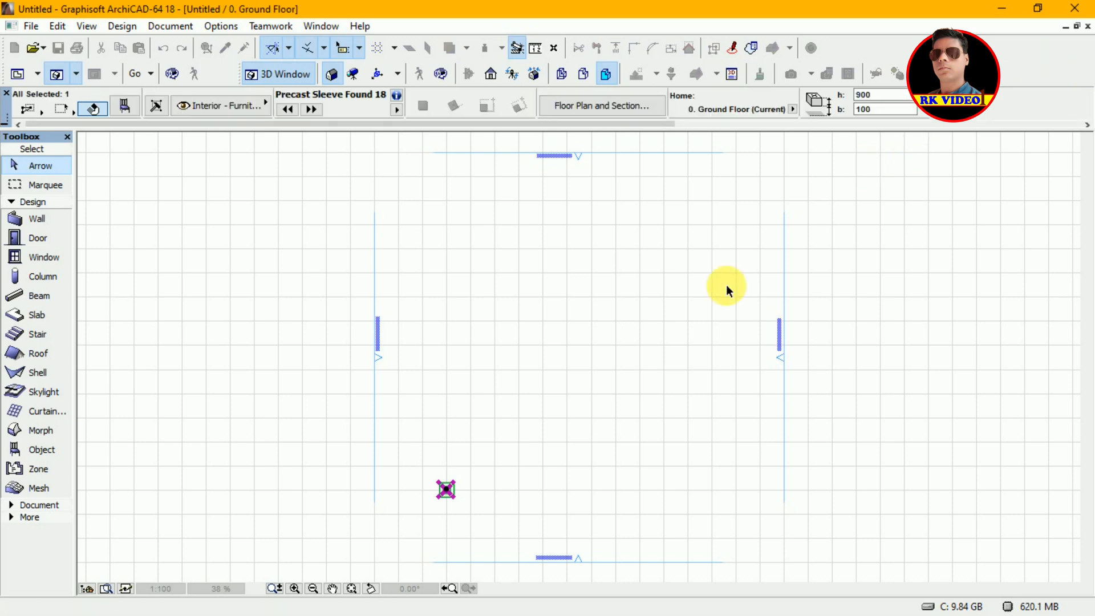
pyautogui.rightClick(448, 497)
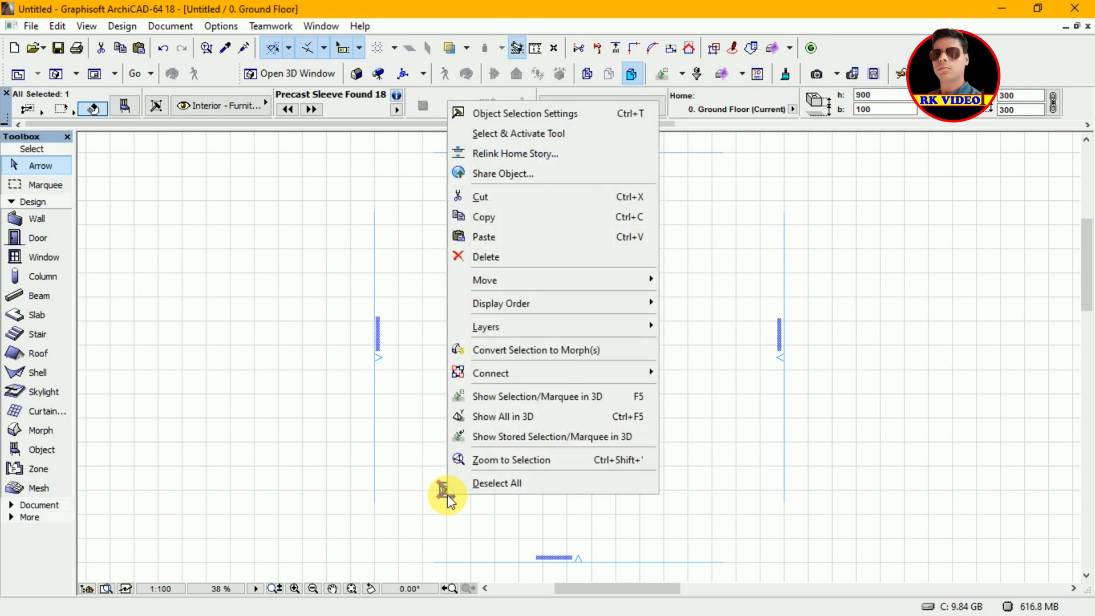
pyautogui.click(546, 358)
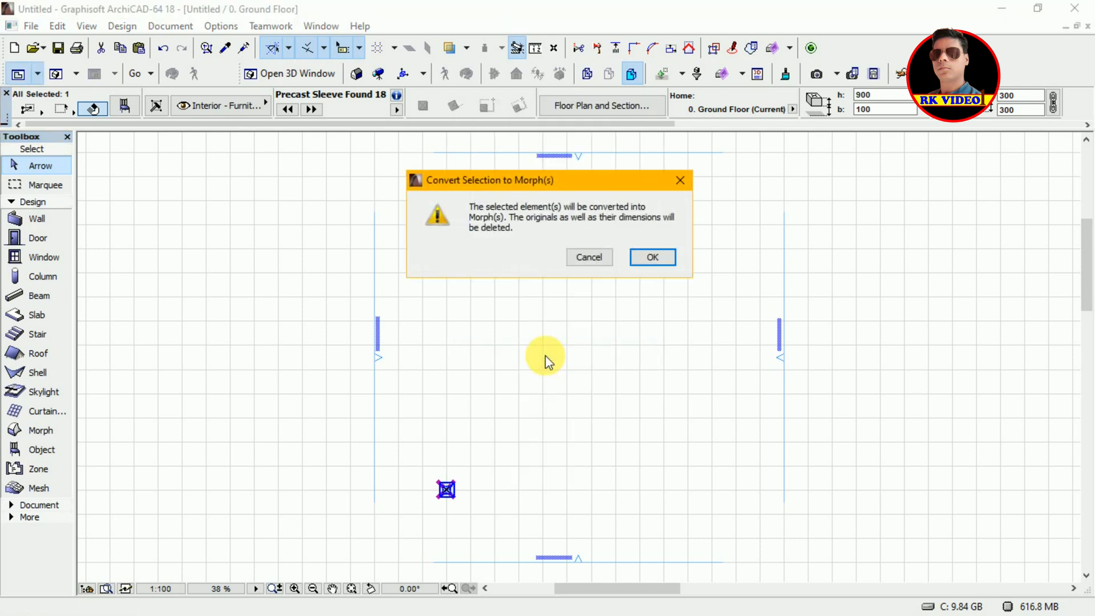
pyautogui.click(654, 258)
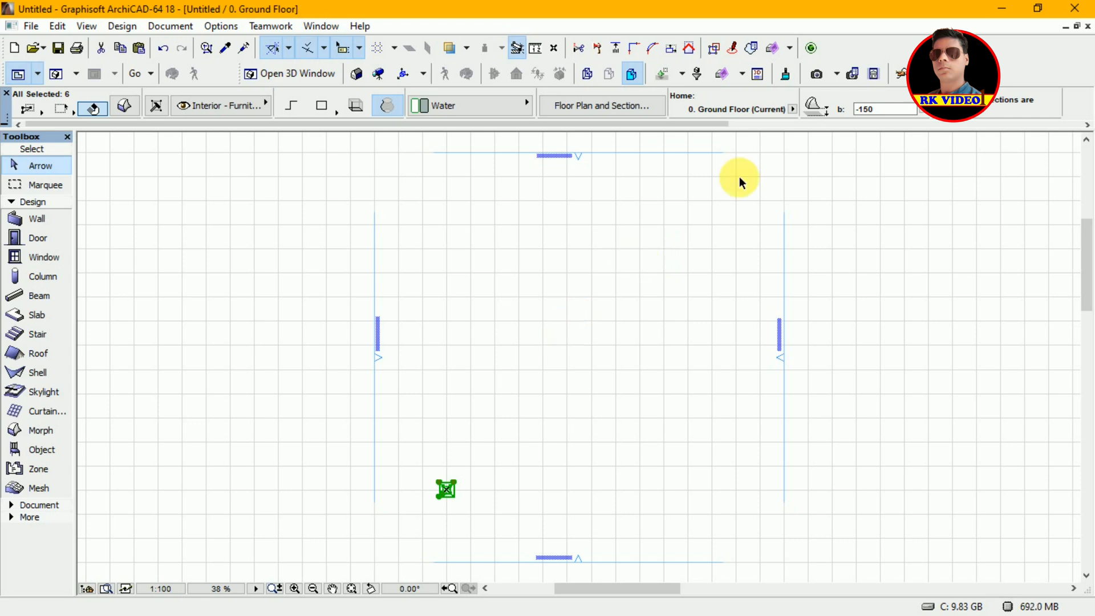
# Step: Suspend grouping for the converted foundation morphs and display them in the 3D window
pyautogui.click(716, 50)
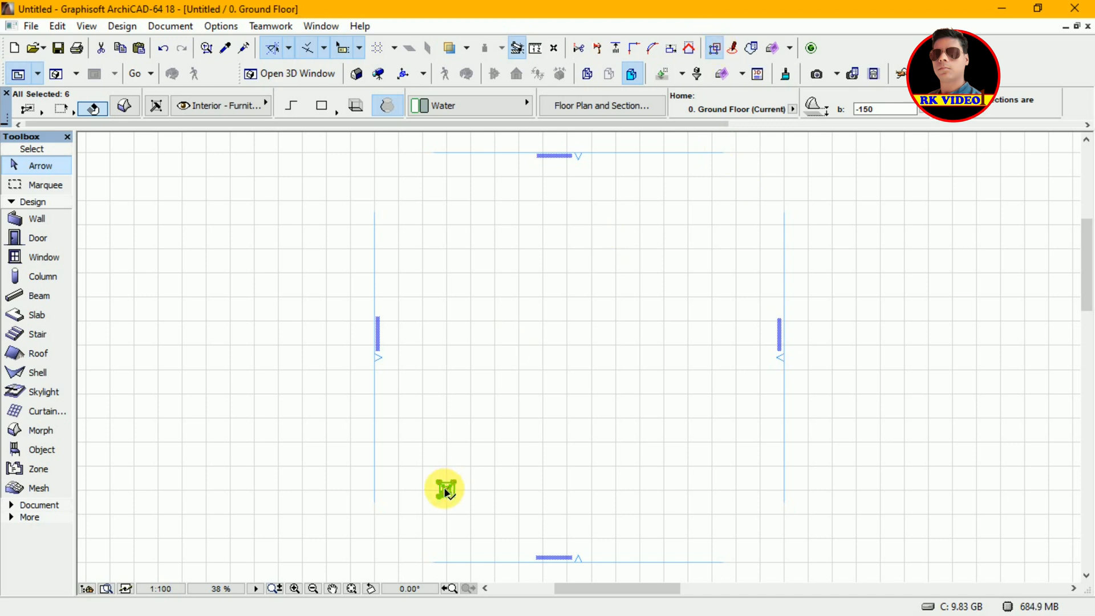
pyautogui.moveTo(445, 490)
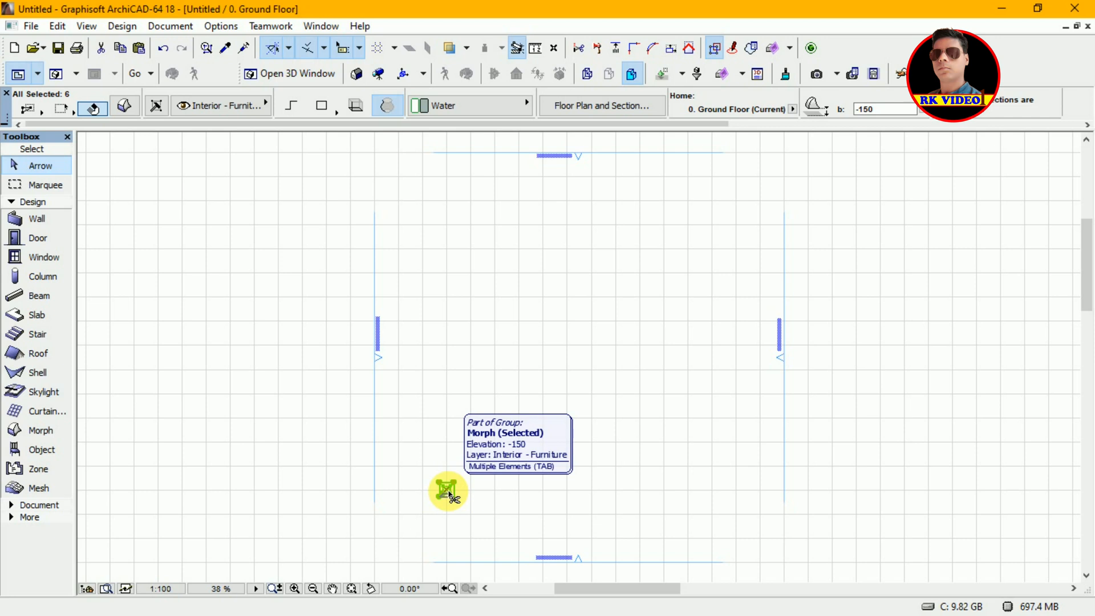
pyautogui.press('F3')
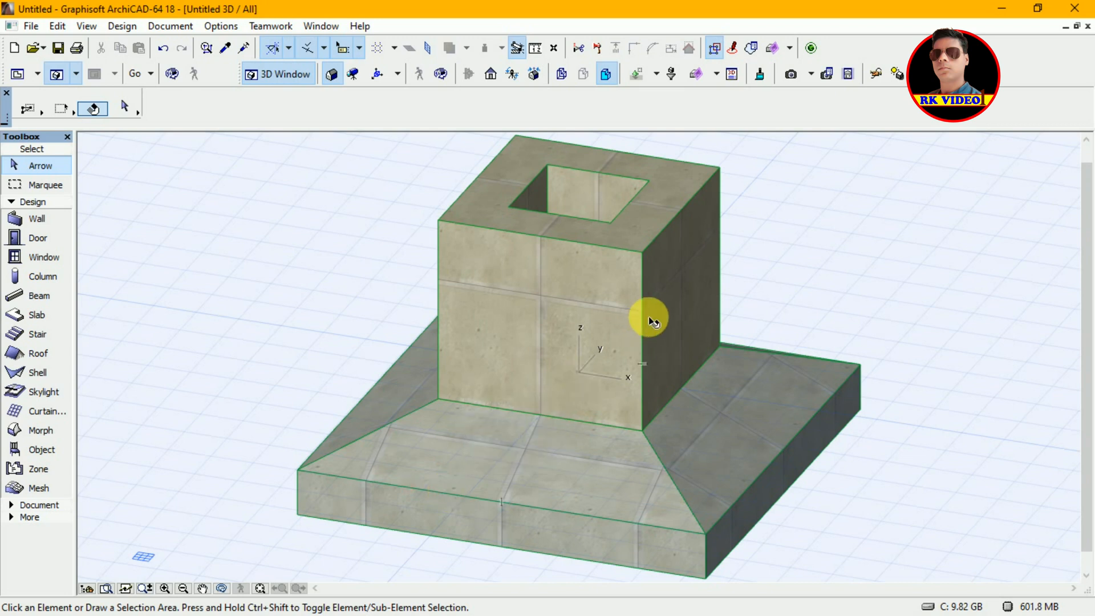
# Step: Override the surface of the foundation's upper sleeve block morph with Brick - Red
pyautogui.click(637, 320)
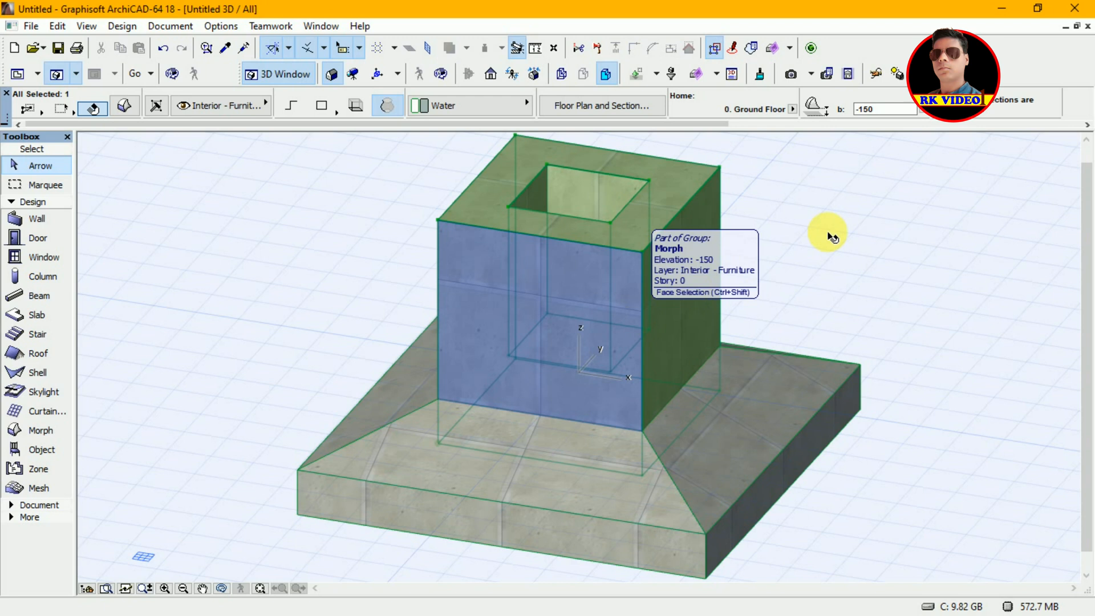
pyautogui.click(120, 108)
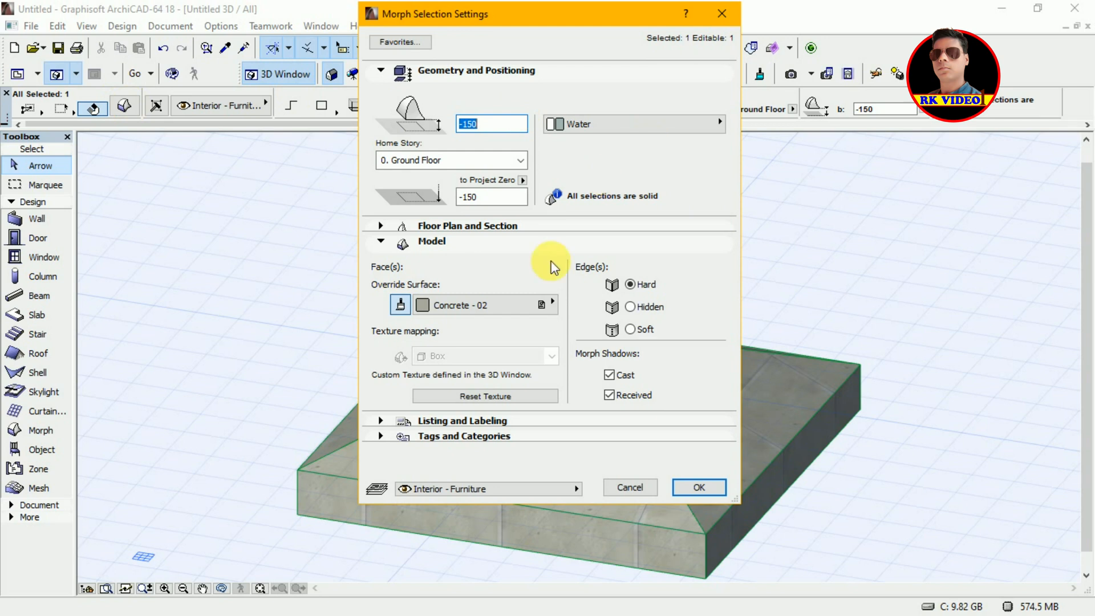
pyautogui.click(553, 302)
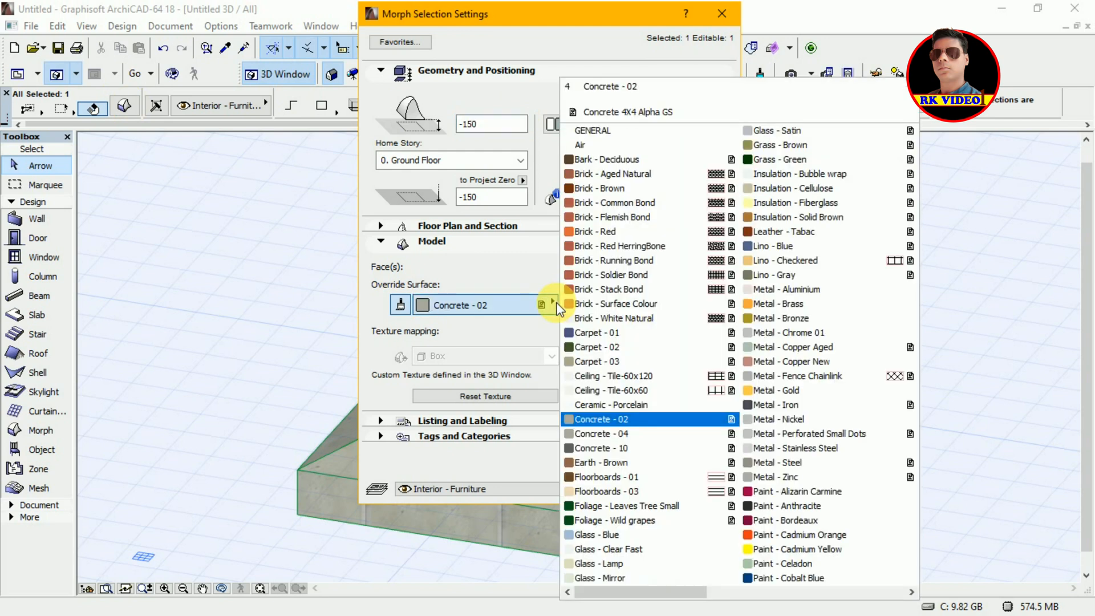
pyautogui.click(624, 242)
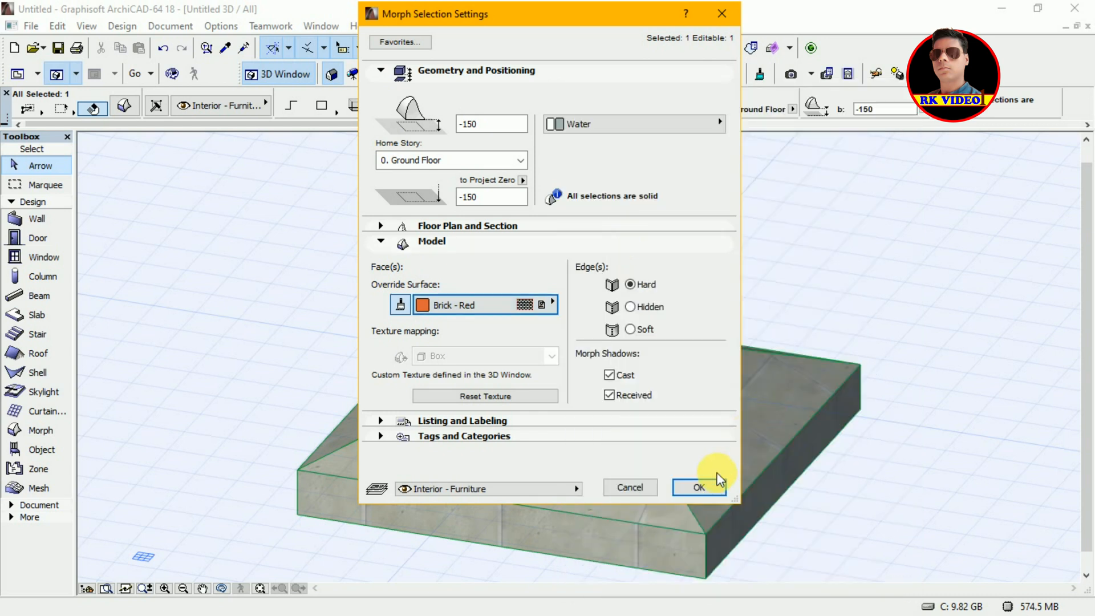
pyautogui.click(714, 487)
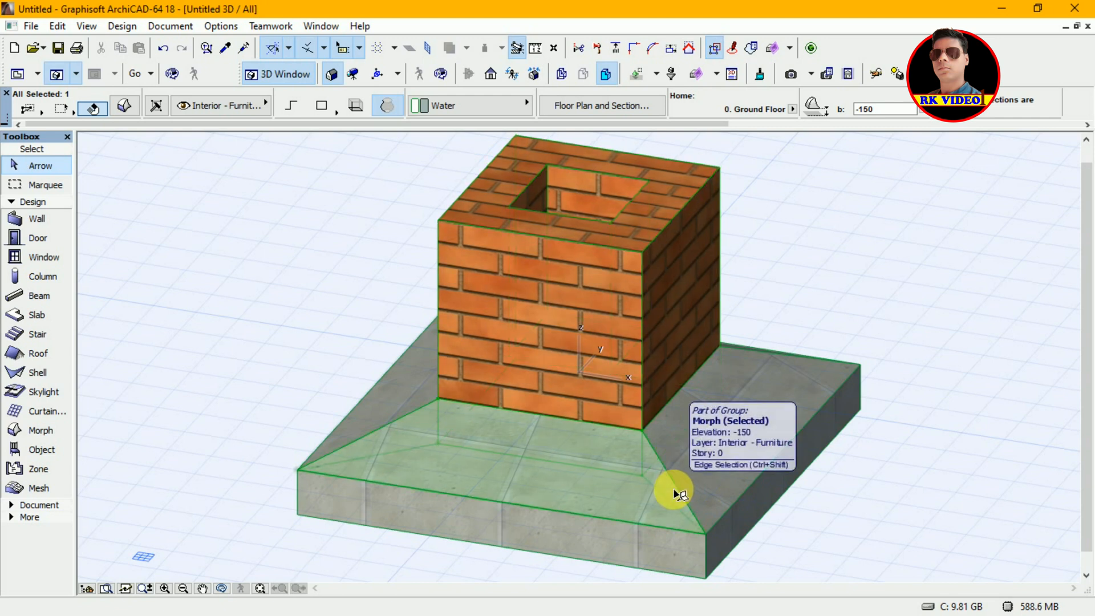
pyautogui.click(679, 494)
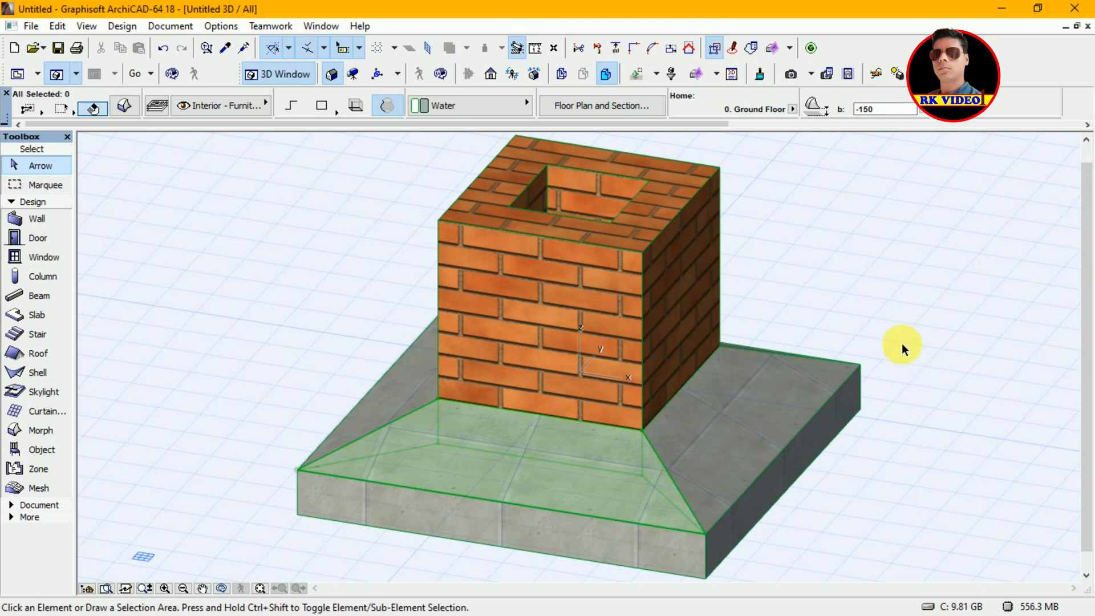
pyautogui.click(877, 388)
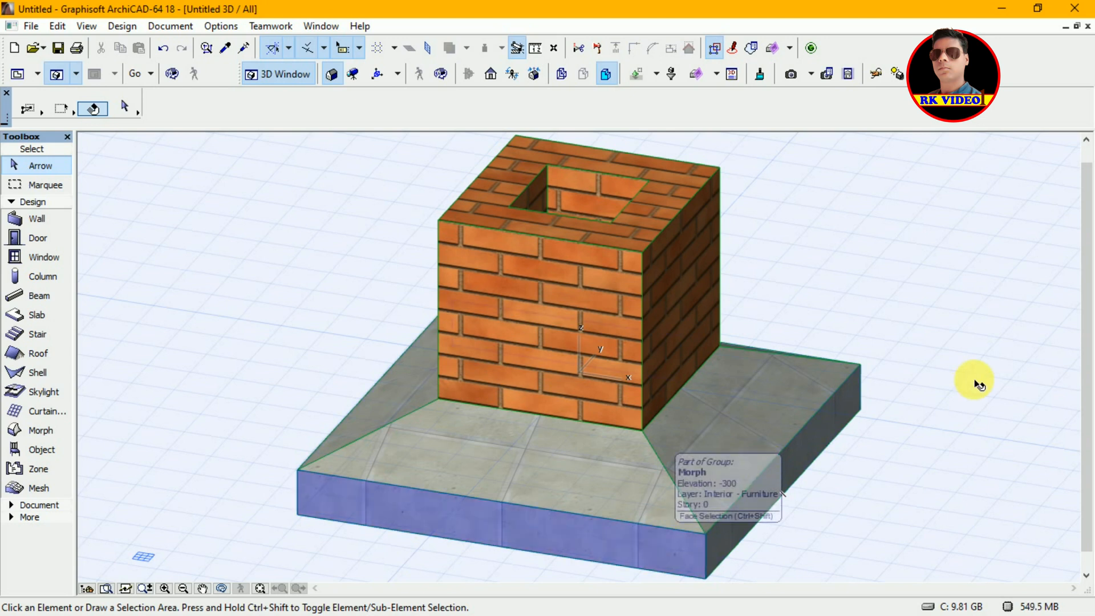
pyautogui.click(891, 322)
pyautogui.click(872, 300)
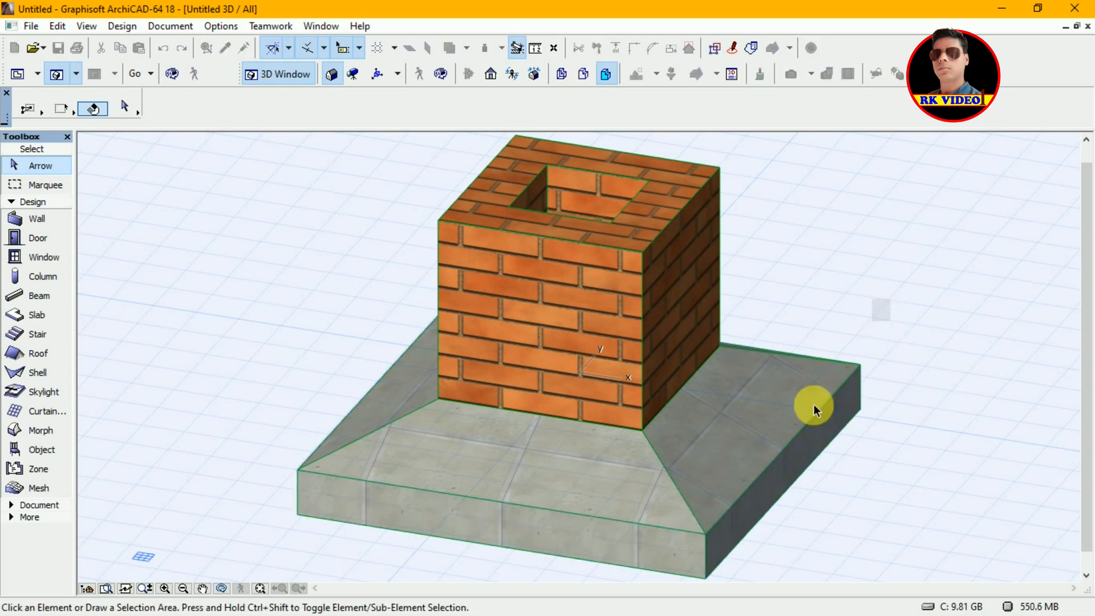
pyautogui.click(884, 303)
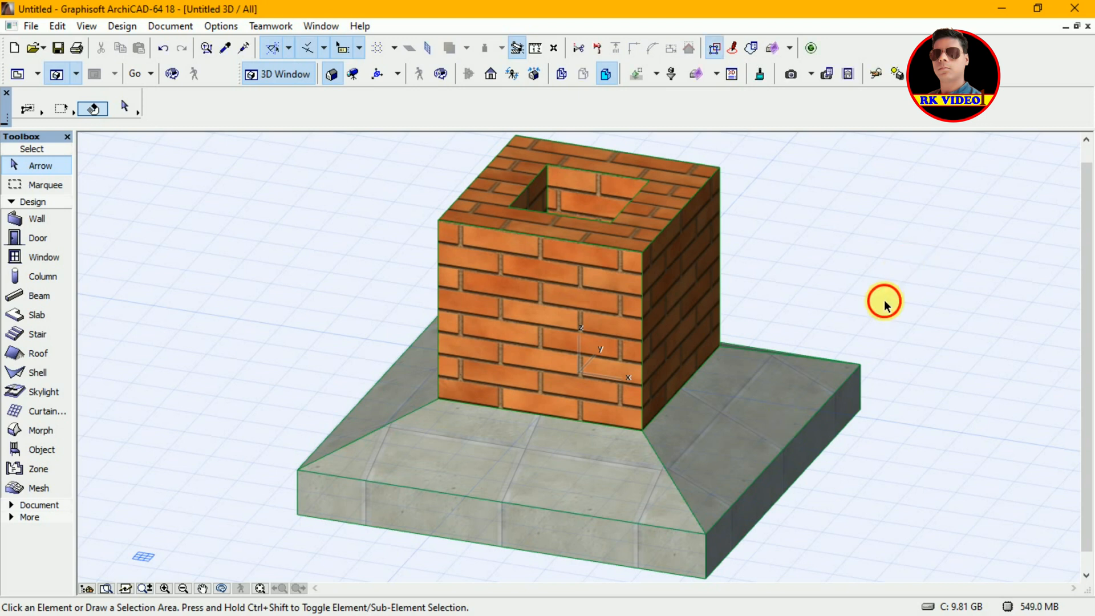
pyautogui.click(762, 446)
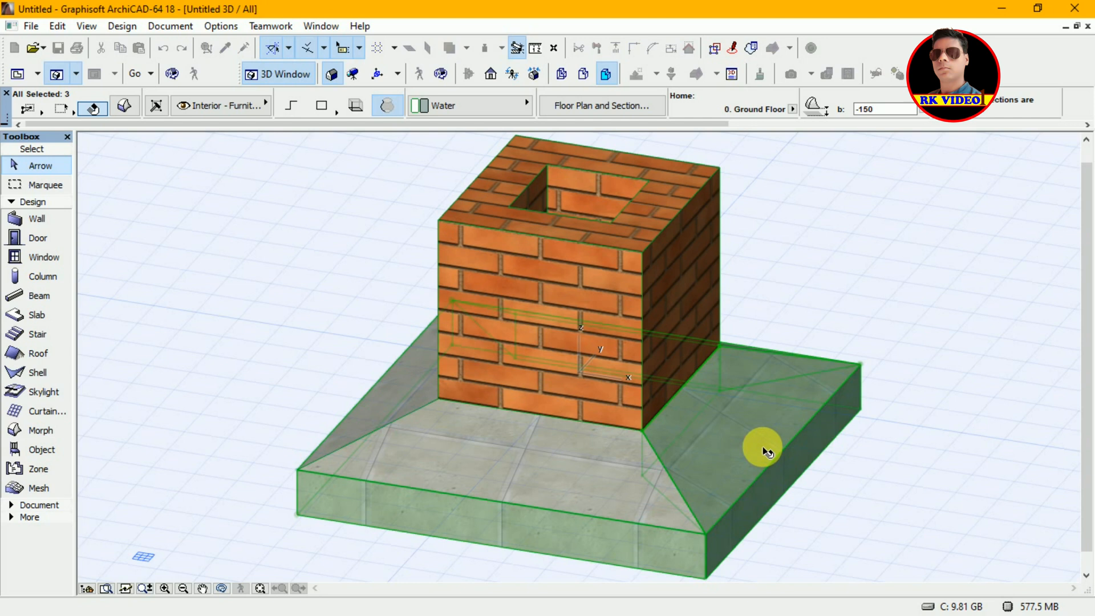
pyautogui.click(475, 571)
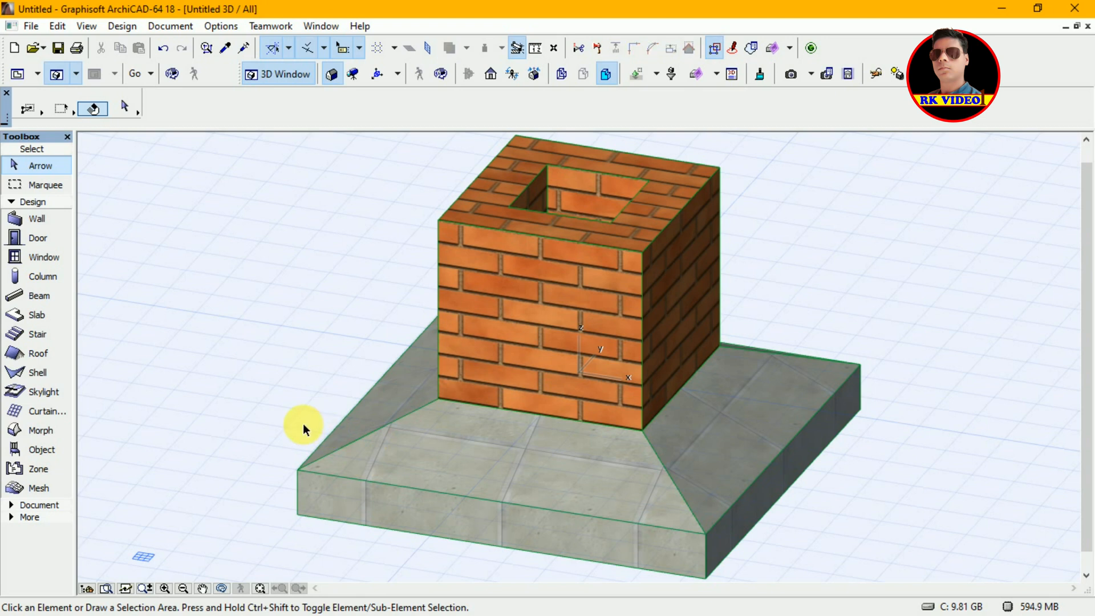
pyautogui.click(436, 453)
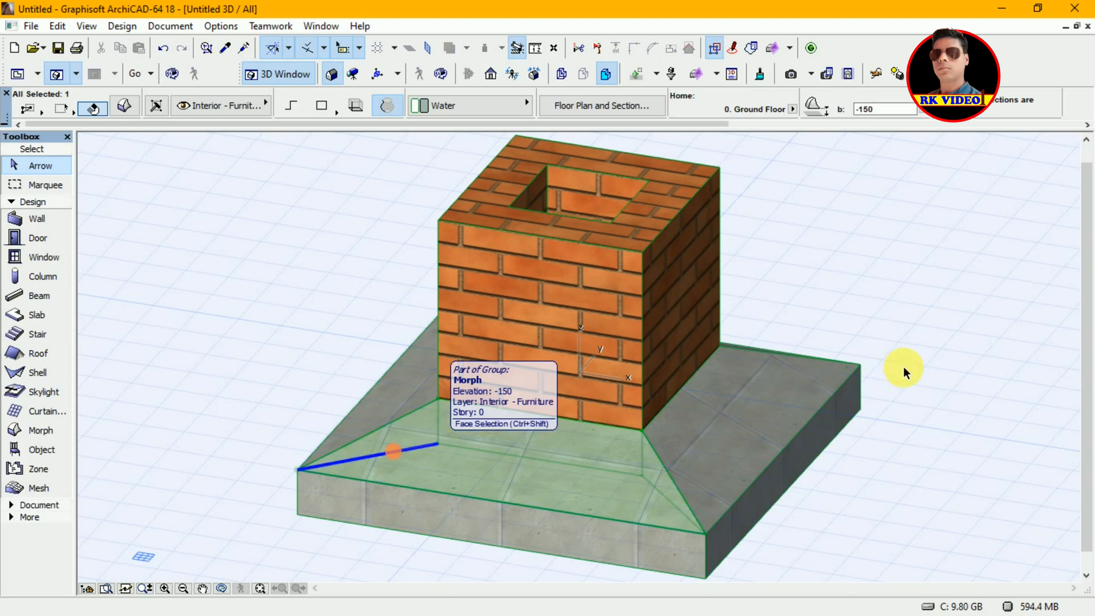
pyautogui.click(905, 306)
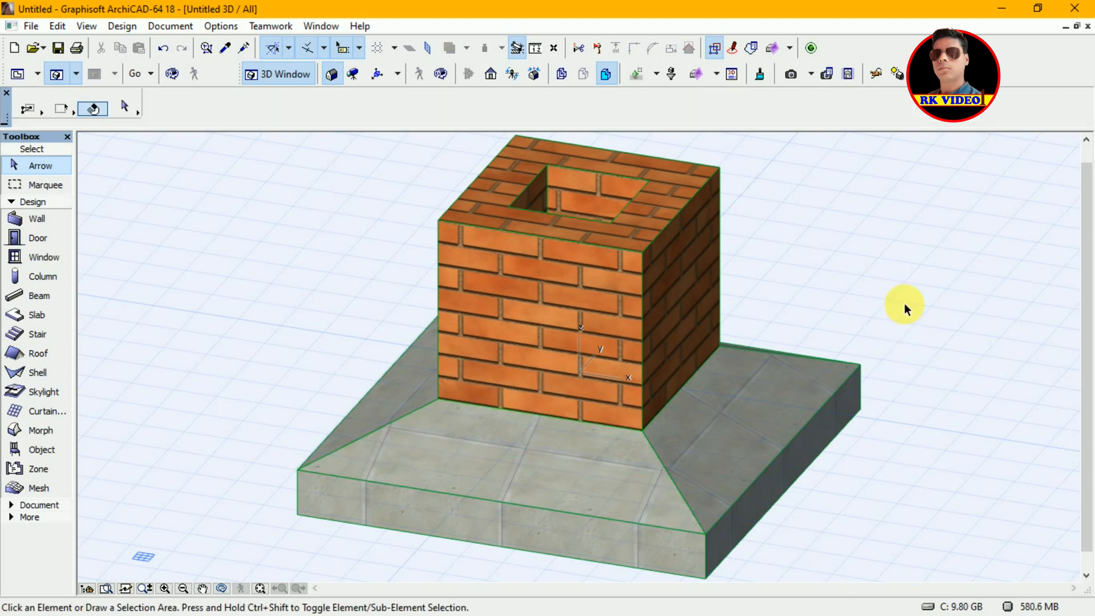
# Step: Select the base slab with the right and rear sloped morphs together and override their surface with Brick - Red
pyautogui.click(895, 306)
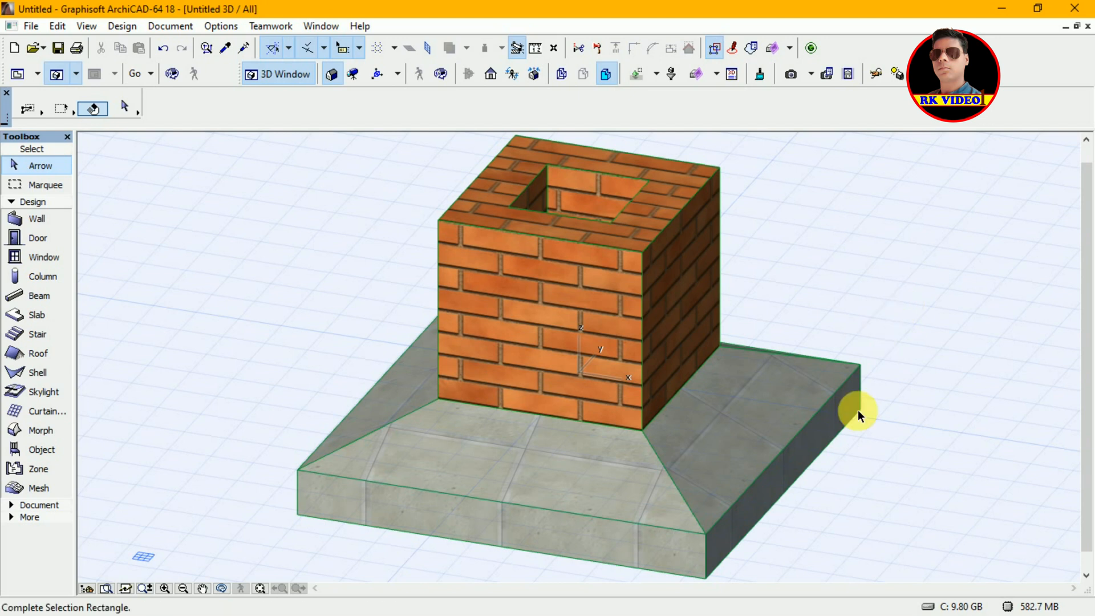
pyautogui.click(799, 486)
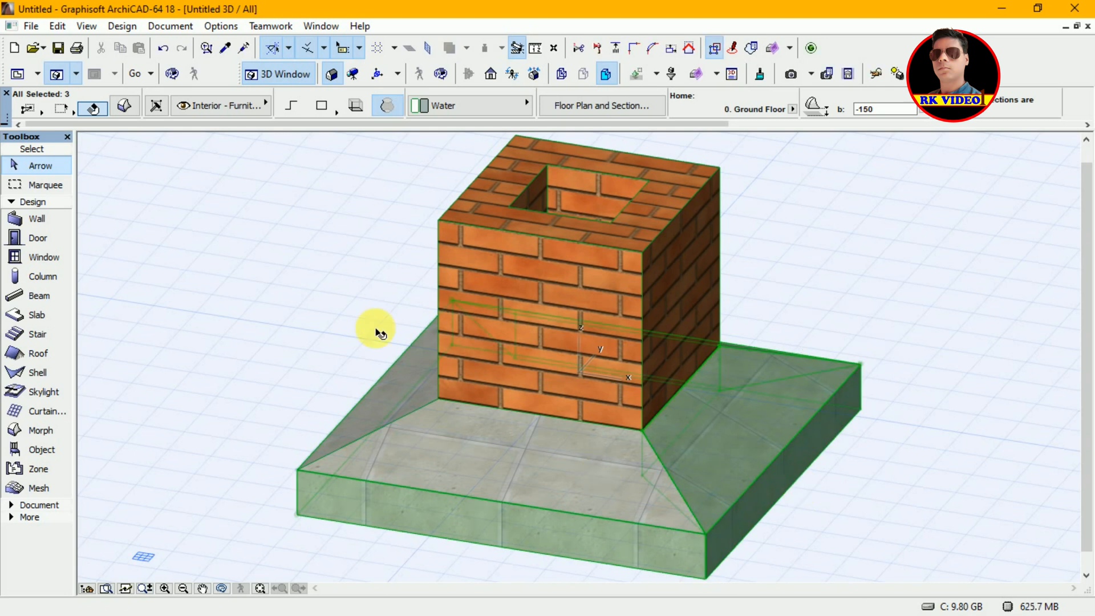
pyautogui.click(127, 106)
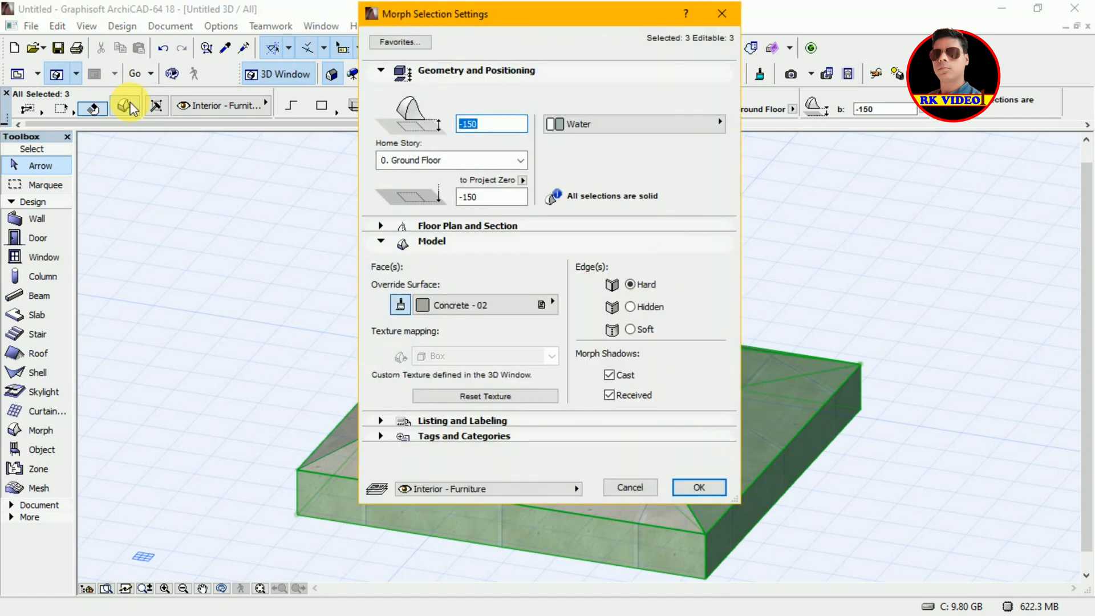
pyautogui.click(553, 303)
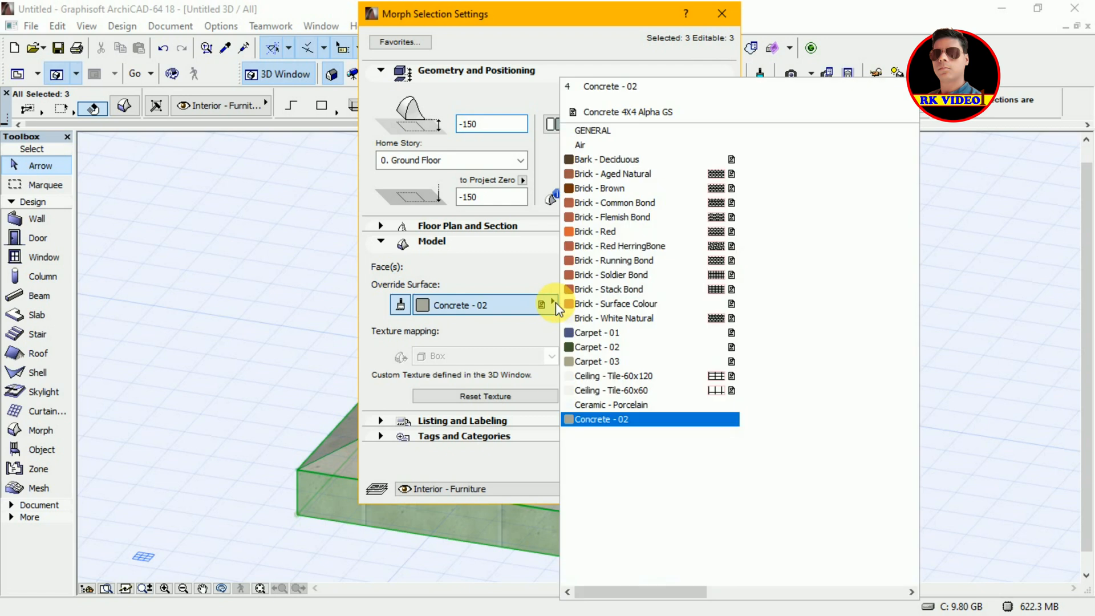
pyautogui.click(603, 234)
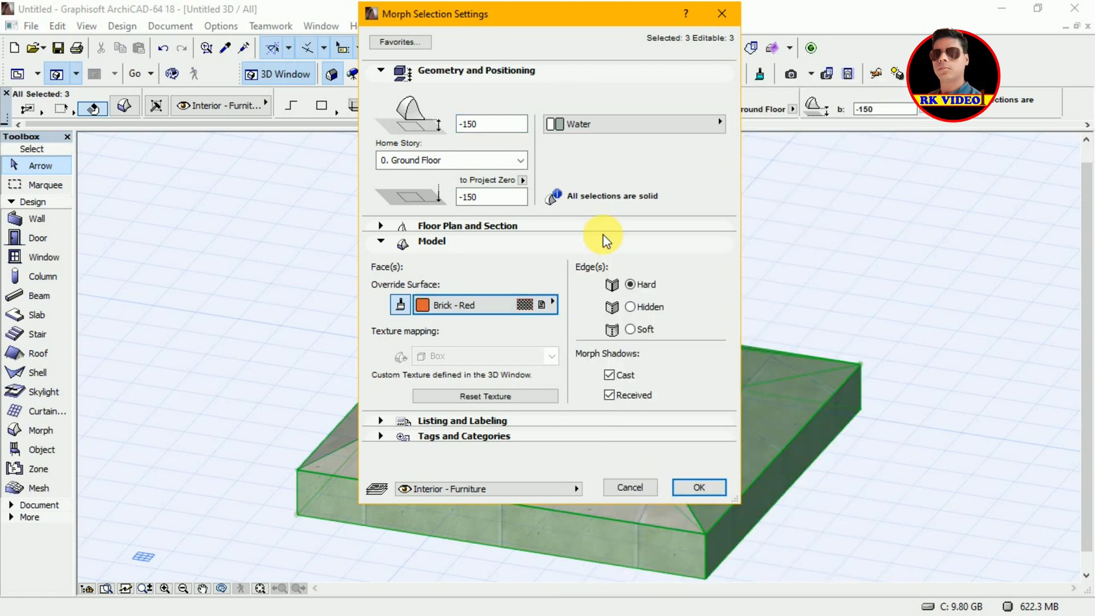
pyautogui.click(712, 489)
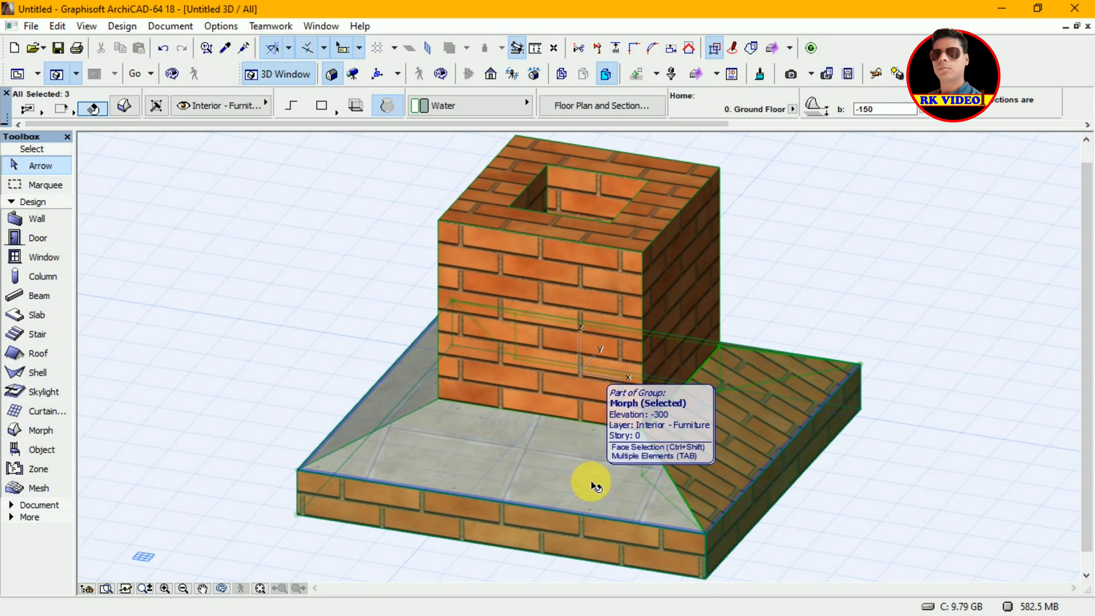
# Step: Select the remaining left and front sloped morphs and override their surface with Brick - Red
pyautogui.keyDown('ctrl'); pyautogui.keyDown('shift'); pyautogui.click(353, 443); pyautogui.keyUp('shift'); pyautogui.keyUp('ctrl')
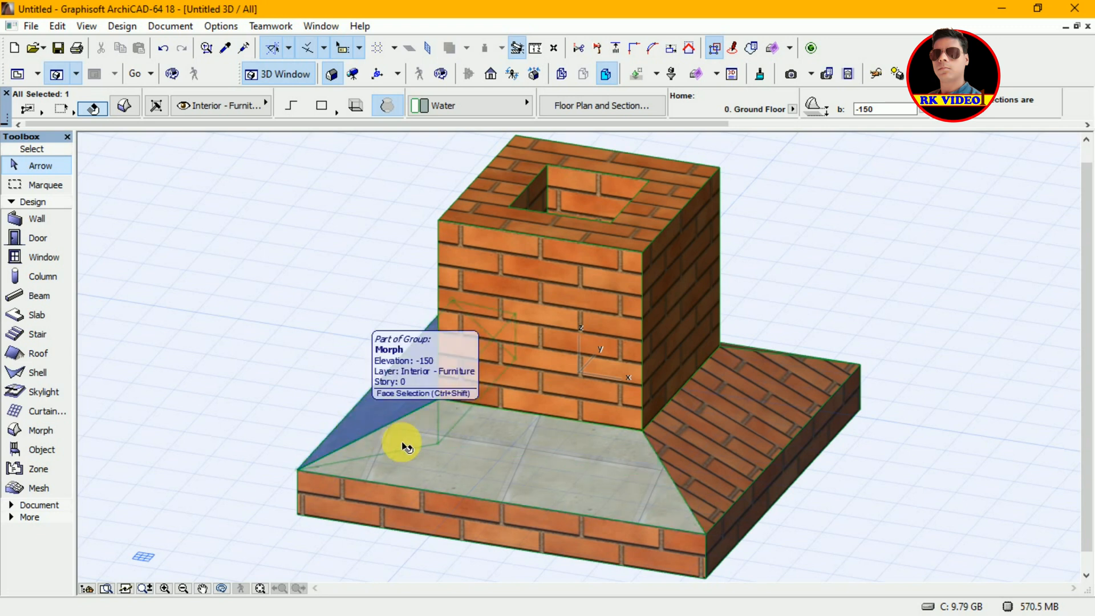
pyautogui.keyDown('shift'); pyautogui.click(458, 460); pyautogui.keyUp('shift')
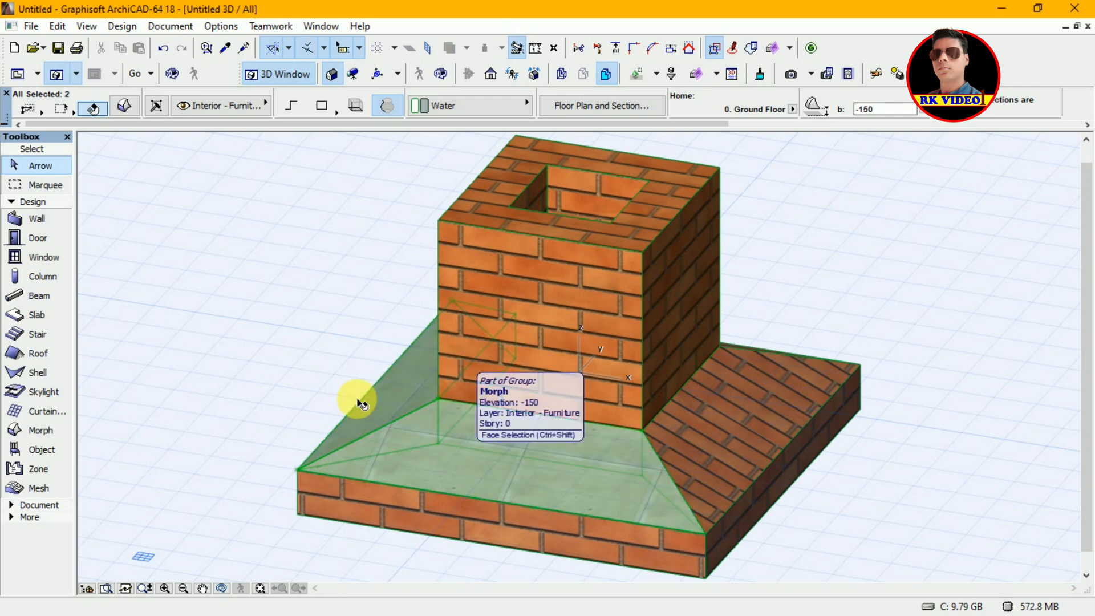
pyautogui.click(123, 106)
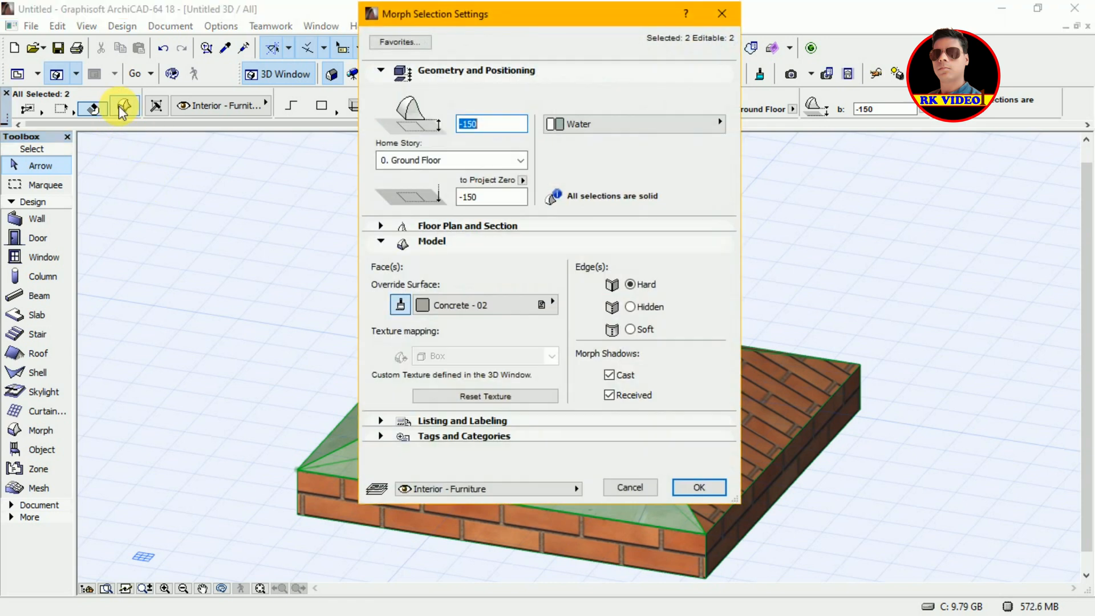
pyautogui.click(556, 303)
pyautogui.click(596, 244)
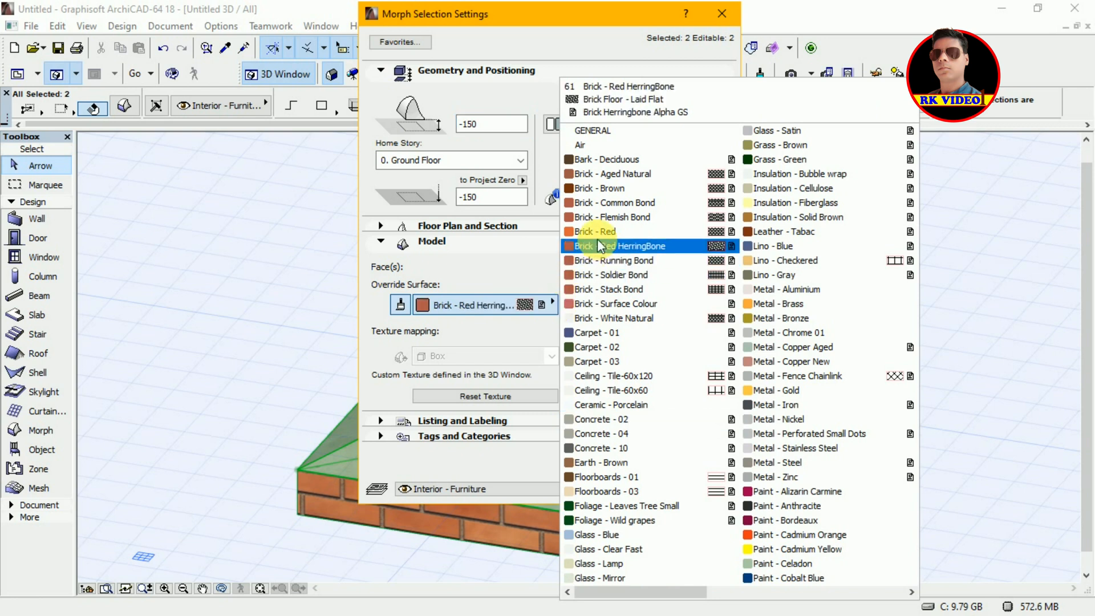
pyautogui.click(595, 231)
pyautogui.click(595, 231)
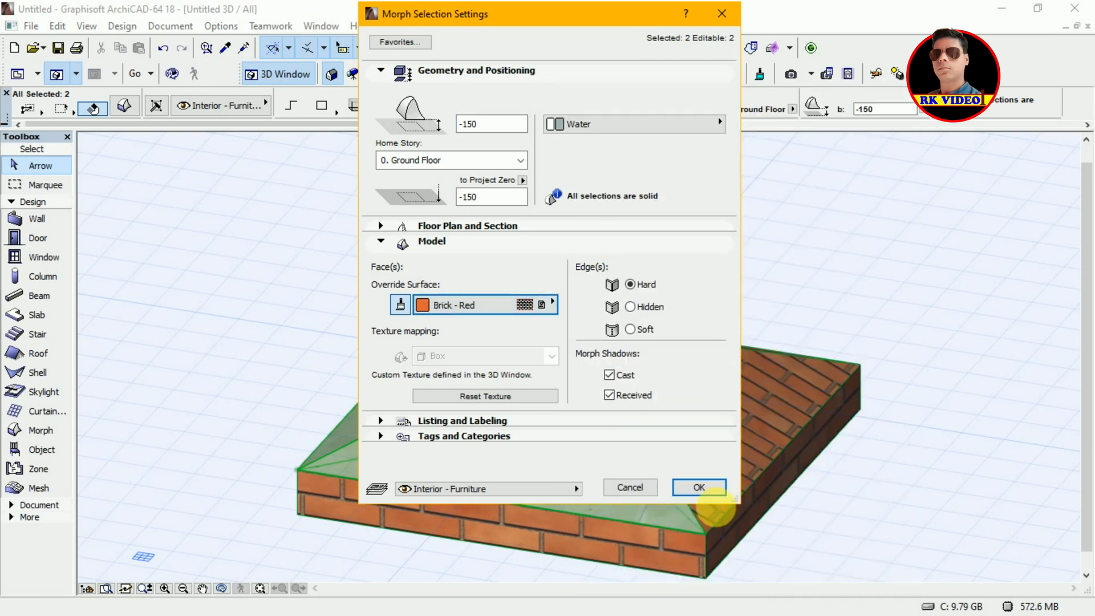
pyautogui.click(701, 491)
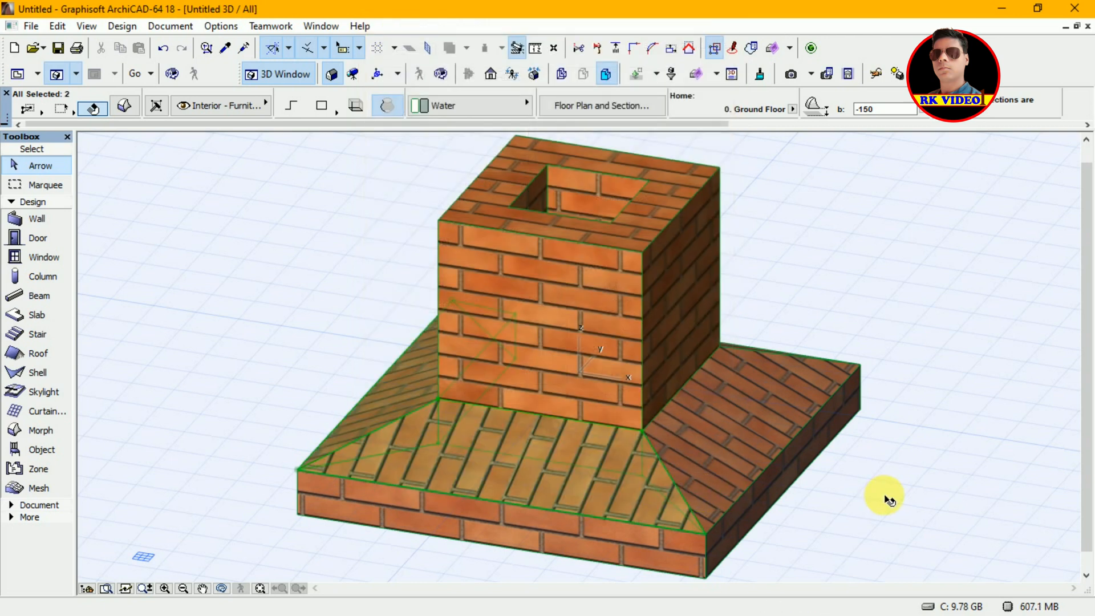
# Step: Orbit the 3D view slightly and capture a full-screen snip of the brick-surfaced foundation
pyautogui.press('o')
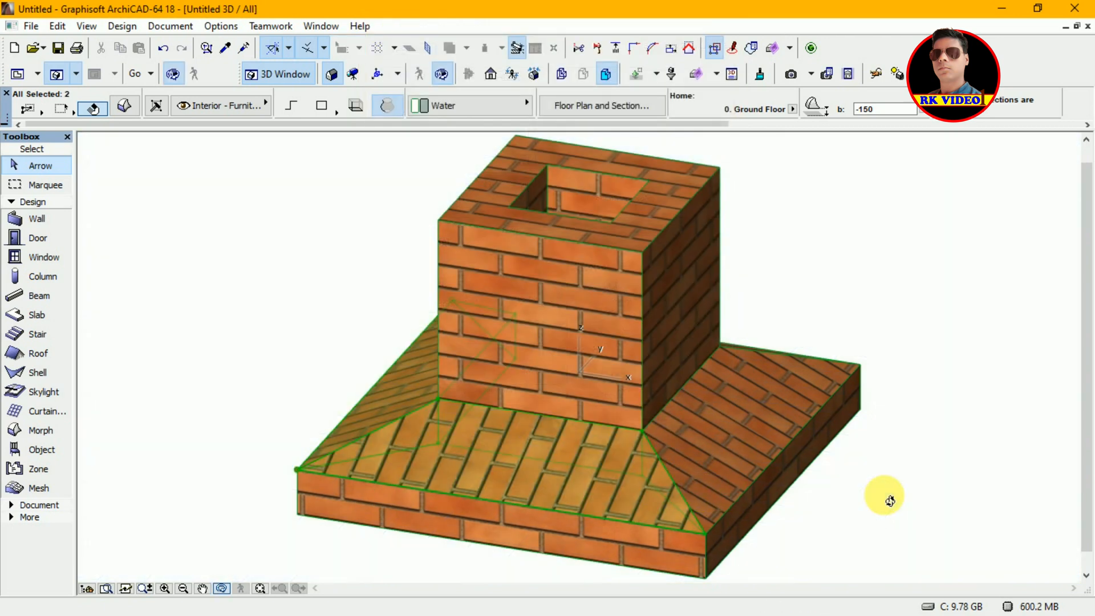
pyautogui.moveTo(887, 465)
pyautogui.mouseDown()
pyautogui.moveTo(833, 489)
pyautogui.moveTo(665, 505)
pyautogui.moveTo(622, 489)
pyautogui.moveTo(594, 406)
pyautogui.moveTo(609, 310)
pyautogui.moveTo(607, 384)
pyautogui.moveTo(656, 472)
pyautogui.moveTo(717, 511)
pyautogui.moveTo(880, 460)
pyautogui.moveTo(885, 476)
pyautogui.mouseUp()
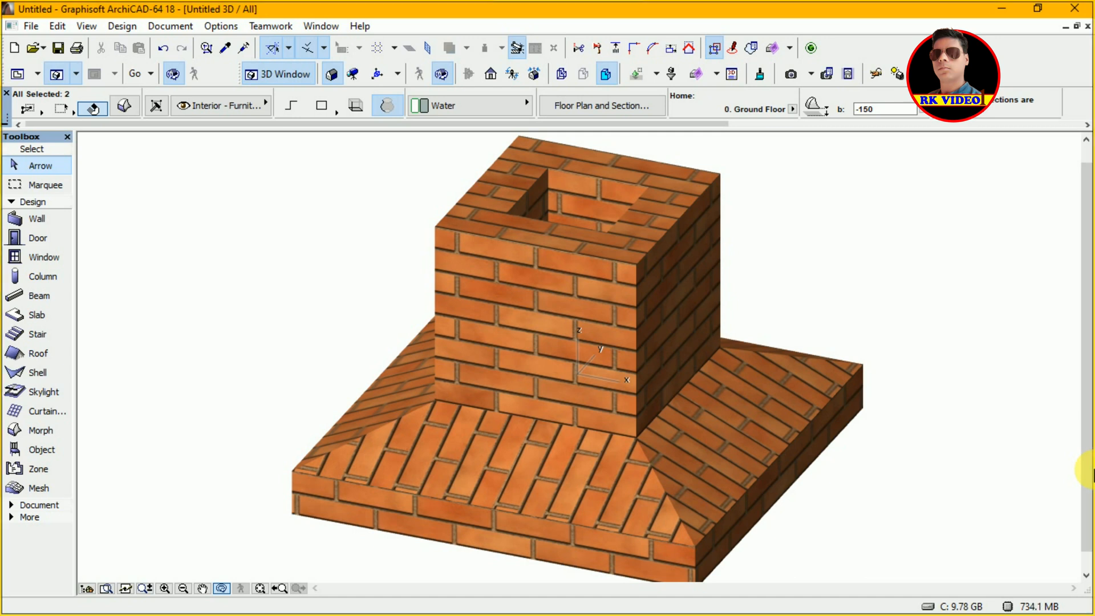
pyautogui.press('super+shift+s')
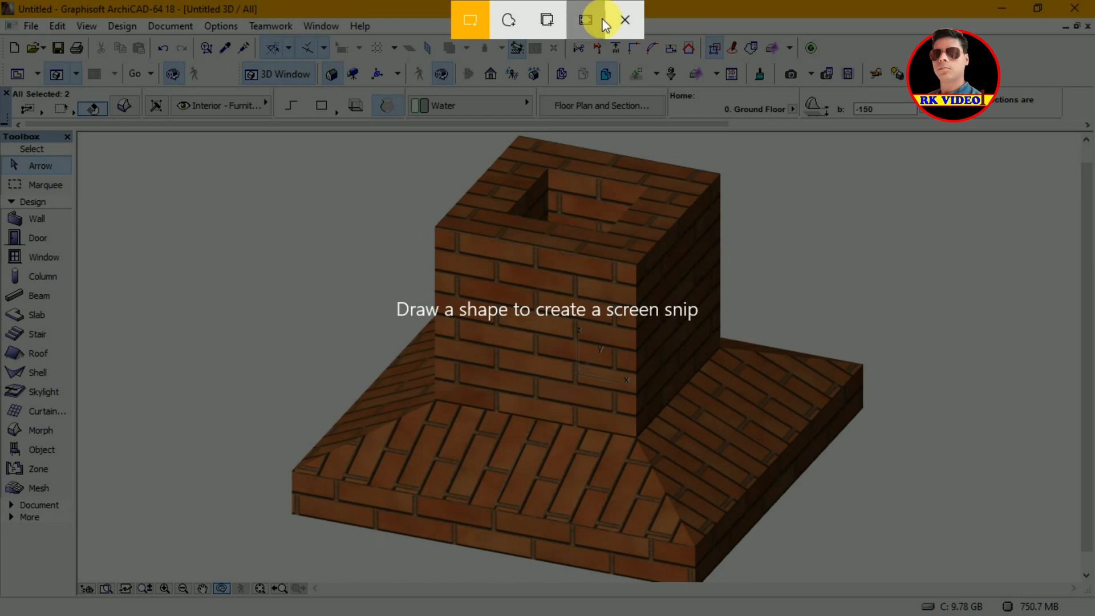
pyautogui.click(582, 20)
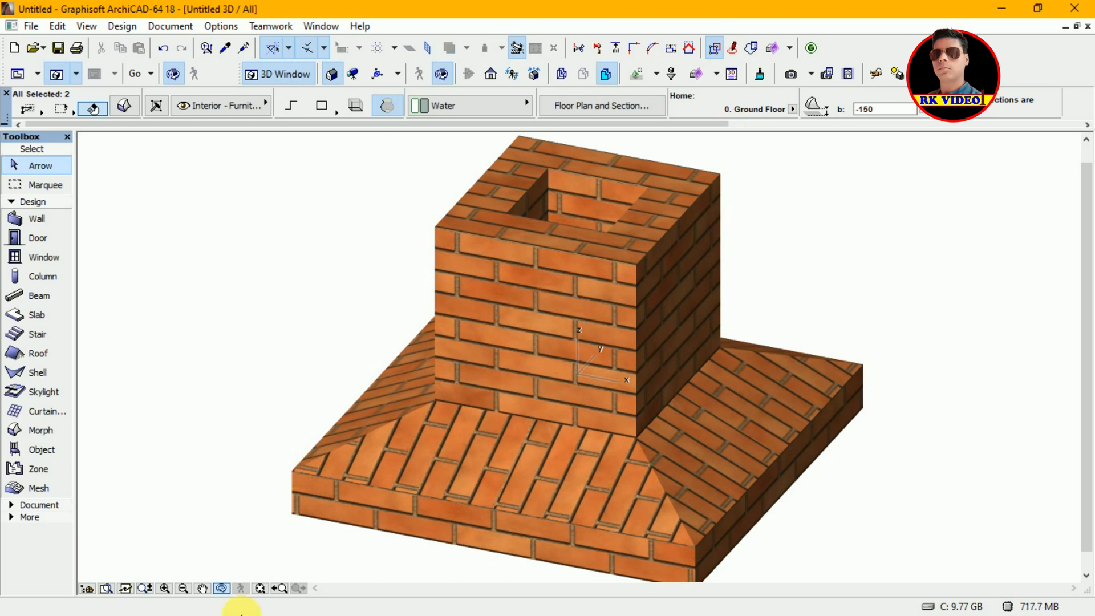
# Step: Close the 3D window, restore the Ground Floor plan to a smaller window and fit the plan in it
pyautogui.click(1077, 27)
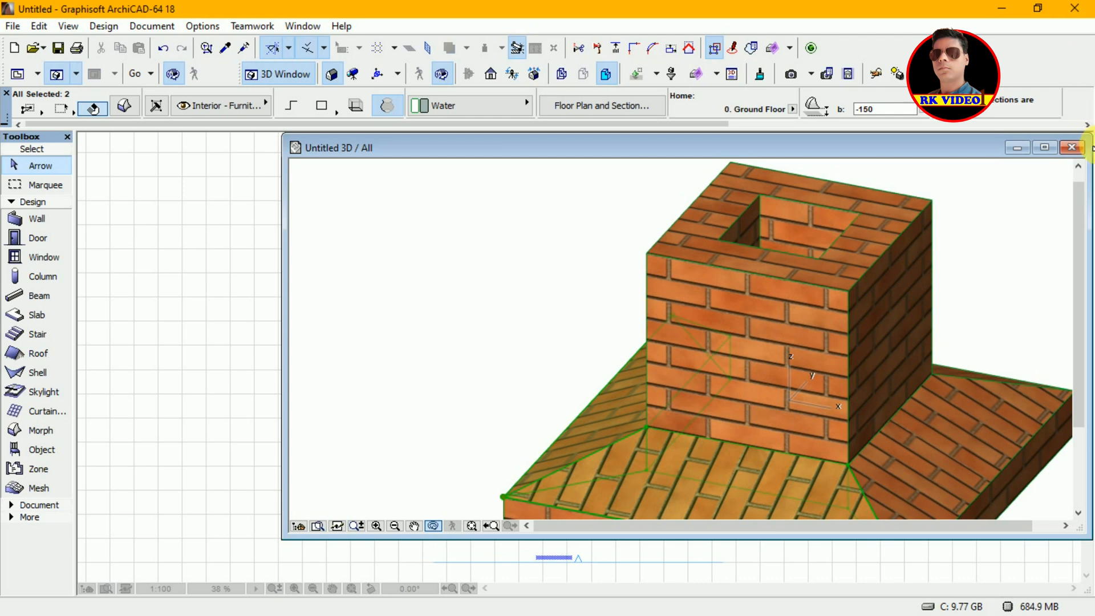
pyautogui.click(1074, 150)
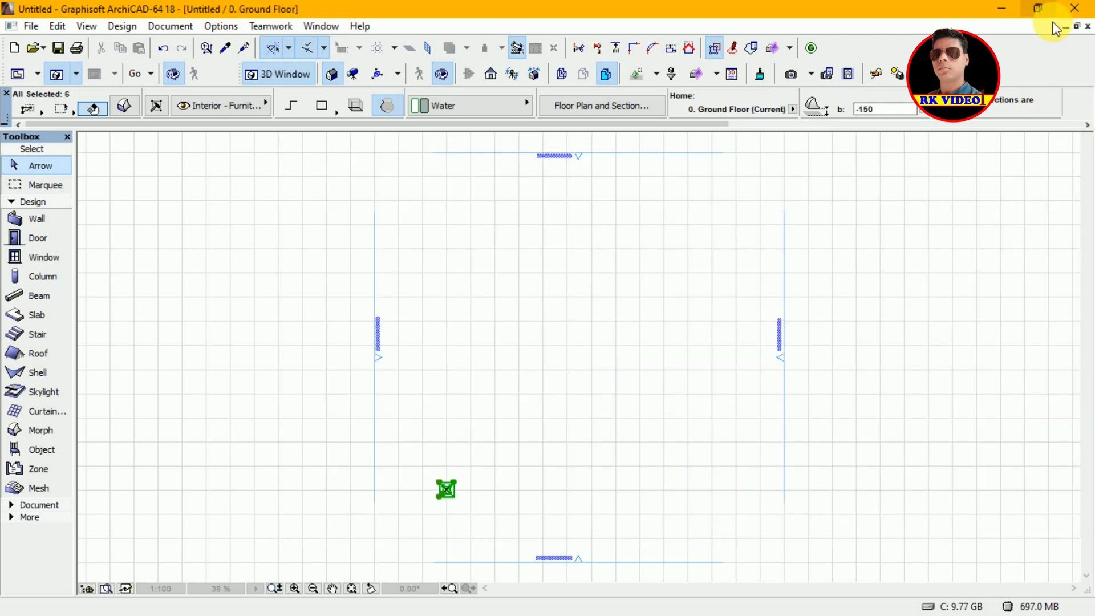
pyautogui.click(1076, 27)
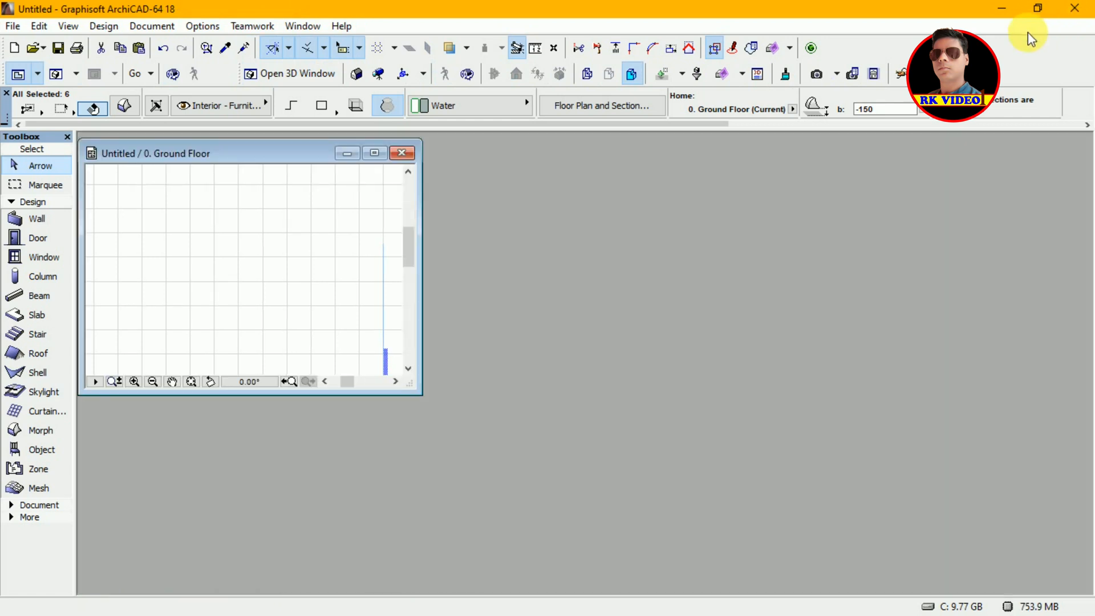
pyautogui.click(191, 380)
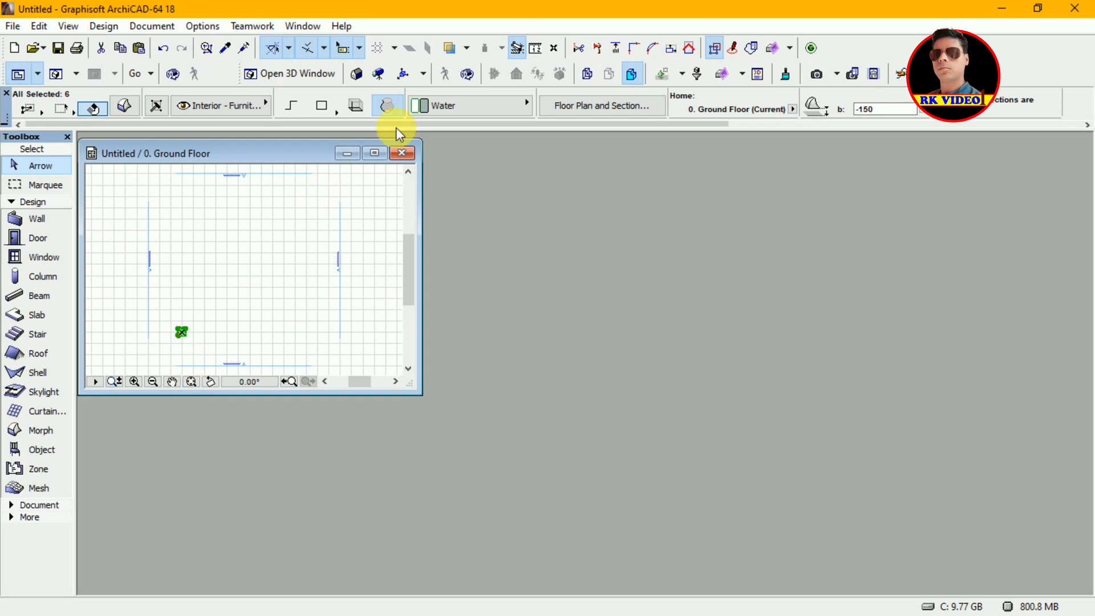
# Step: Create a new library object and open its empty 2D script for editing
pyautogui.click(14, 27)
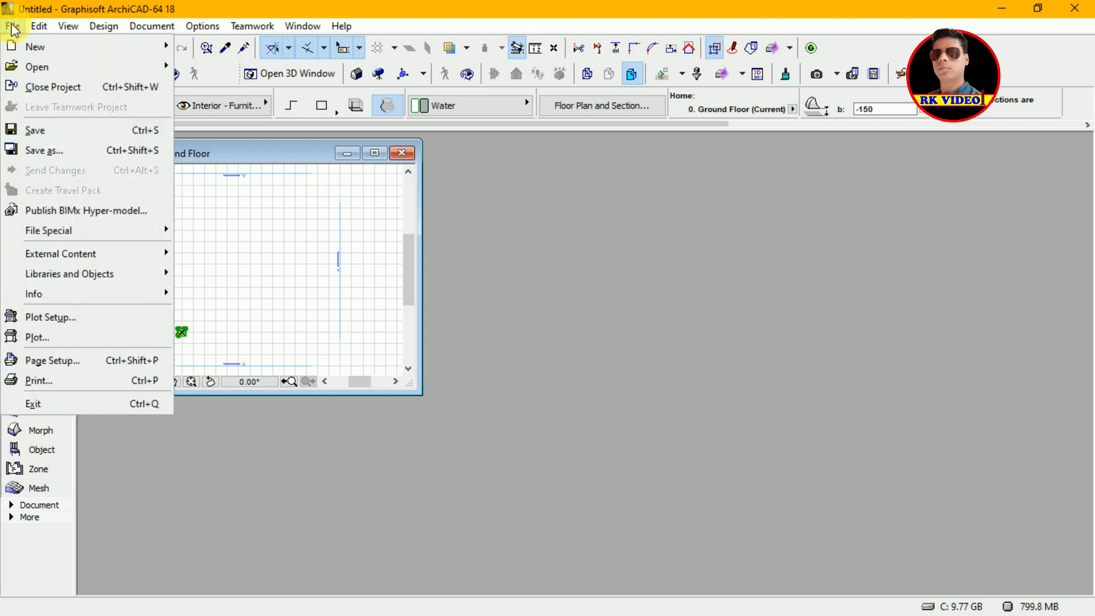
pyautogui.moveTo(78, 267)
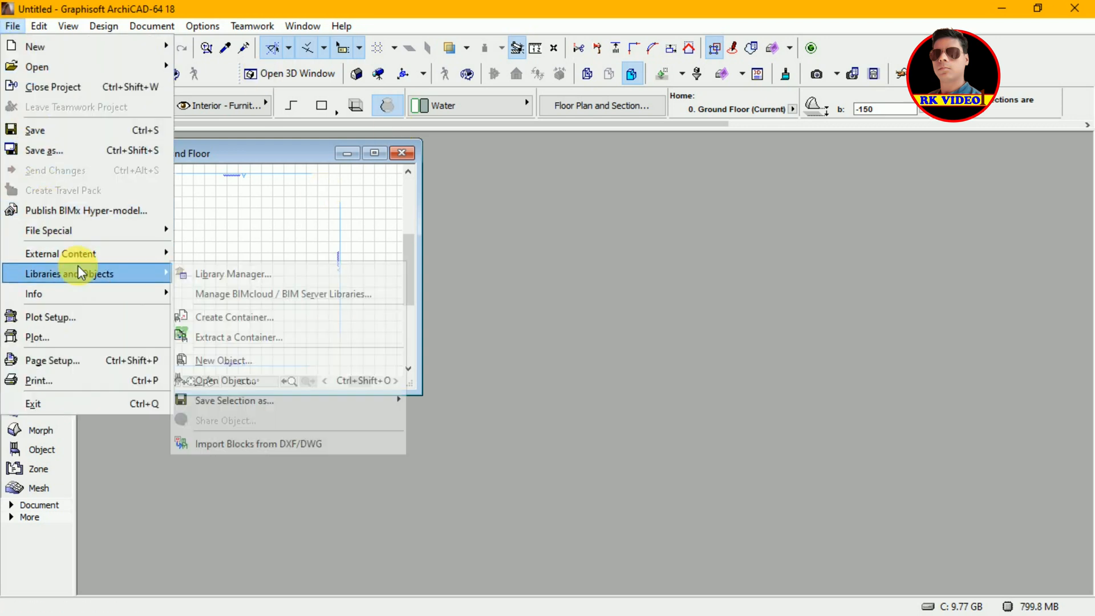
pyautogui.click(206, 364)
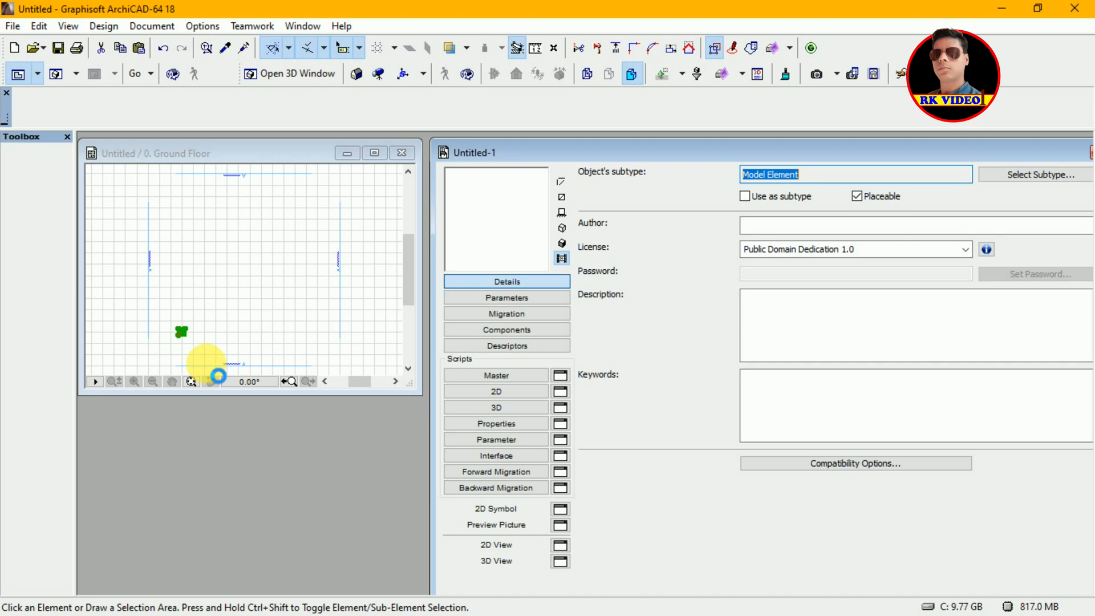
pyautogui.click(539, 409)
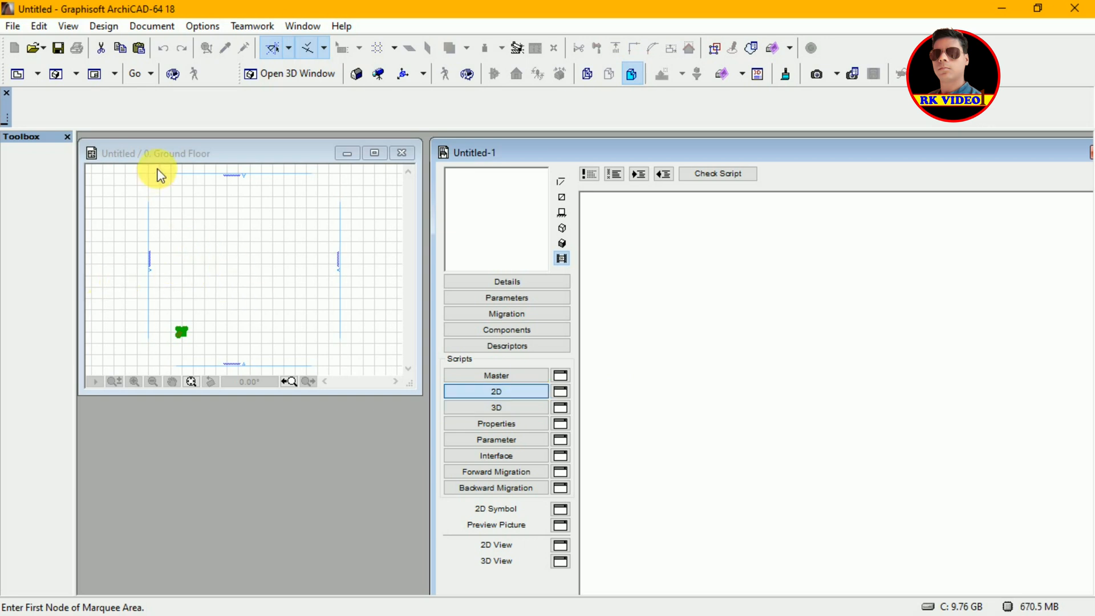
pyautogui.click(213, 152)
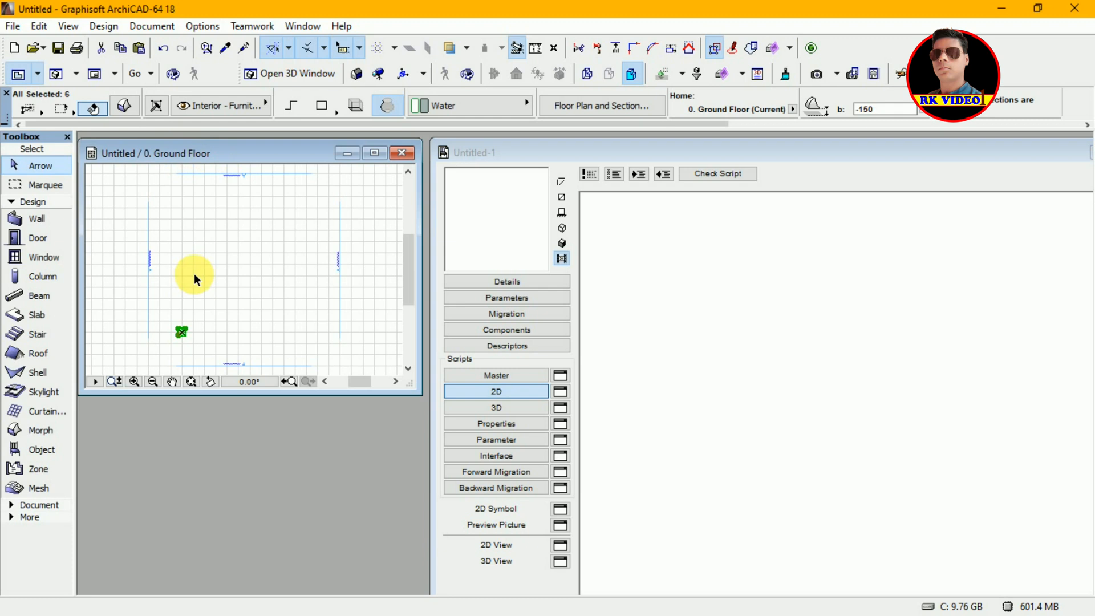
pyautogui.click(182, 336)
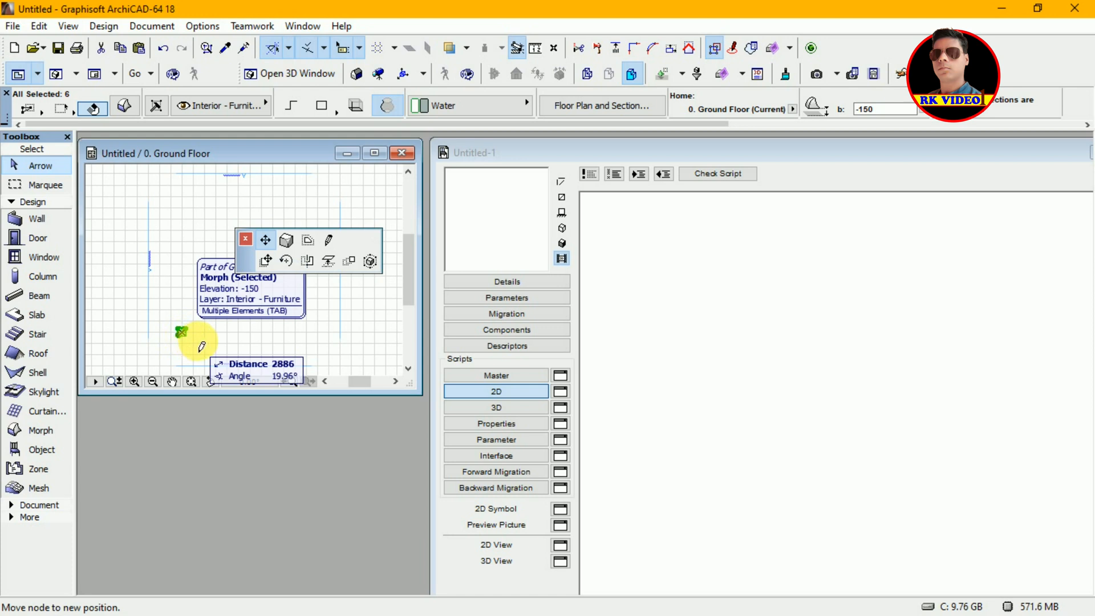
pyautogui.click(266, 261)
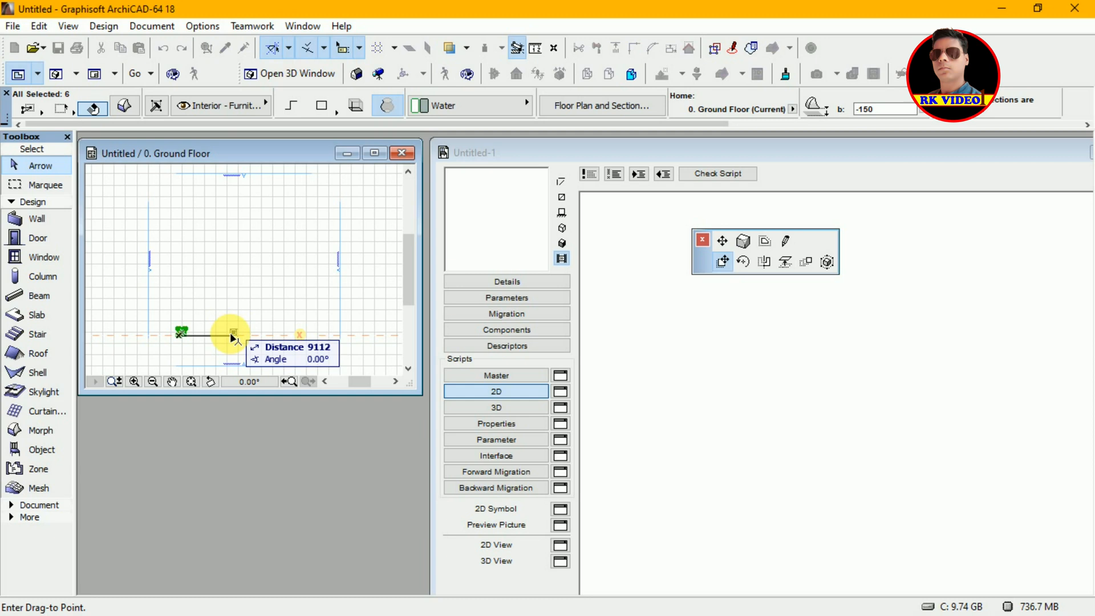
pyautogui.press('Escape')
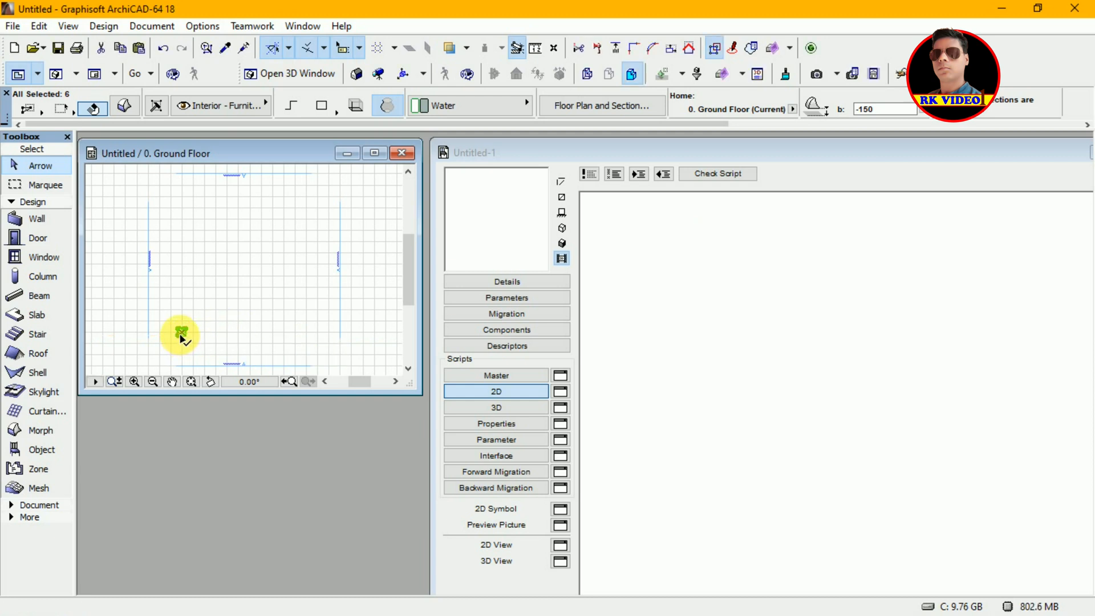
# Step: Move the selected foundation morphs from the Ground Floor plan into the 2D script to insert their GDL code
pyautogui.click(192, 336)
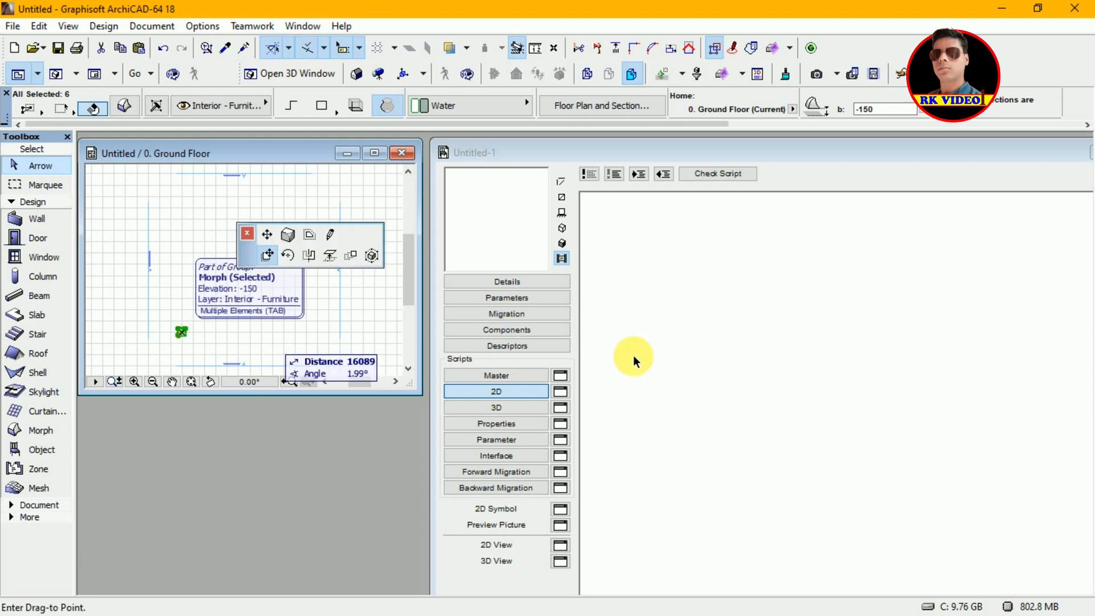
pyautogui.click(606, 371)
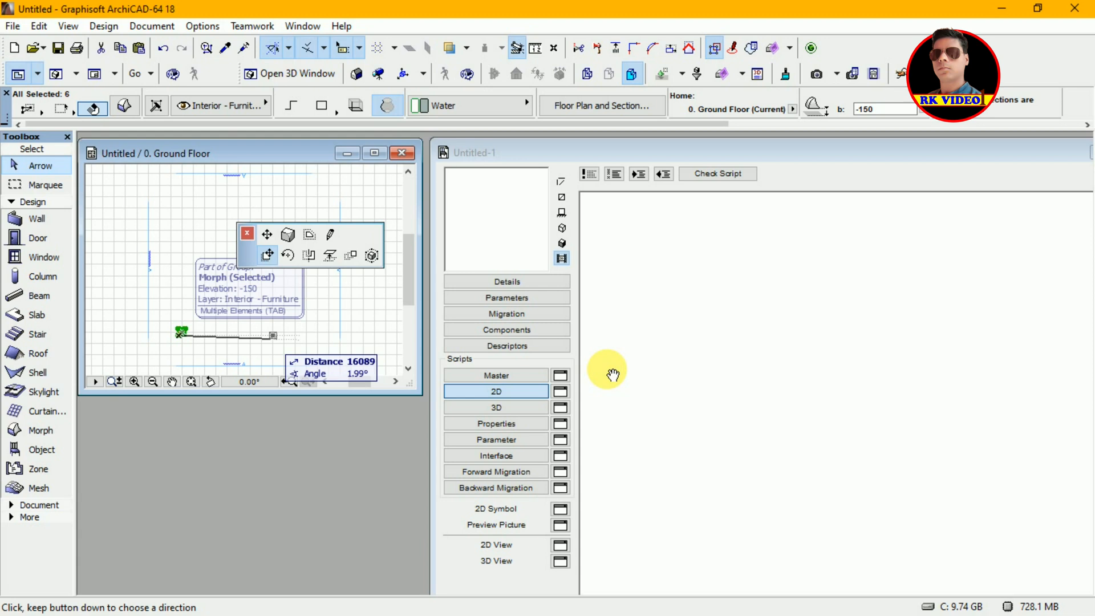
pyautogui.click(260, 260)
pyautogui.click(851, 285)
pyautogui.hotkey('ctrl', 'v')
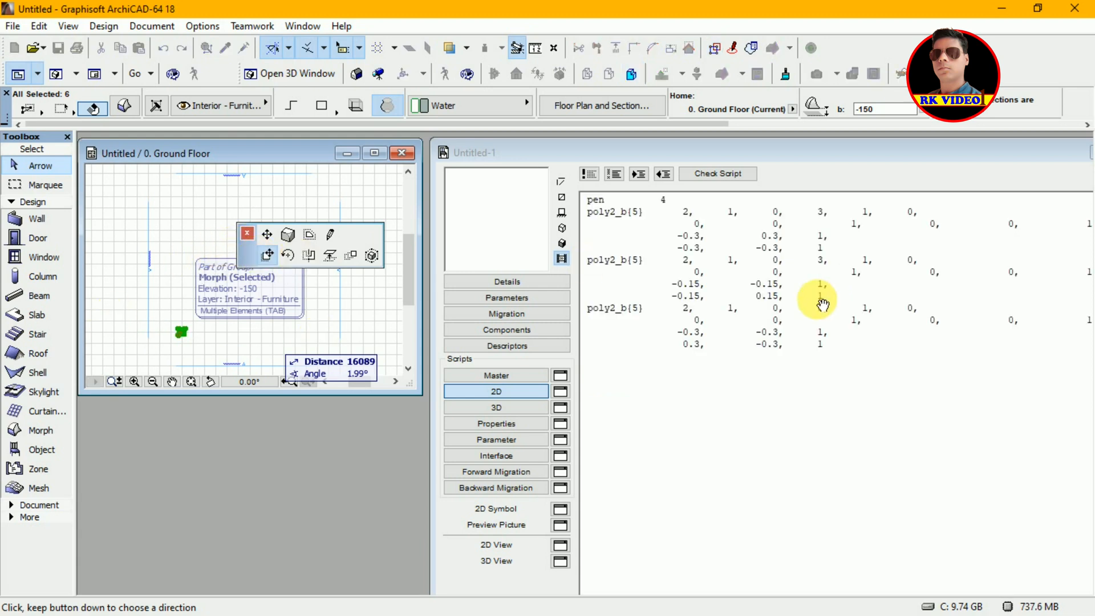
pyautogui.hotkey('ctrl', 'a')
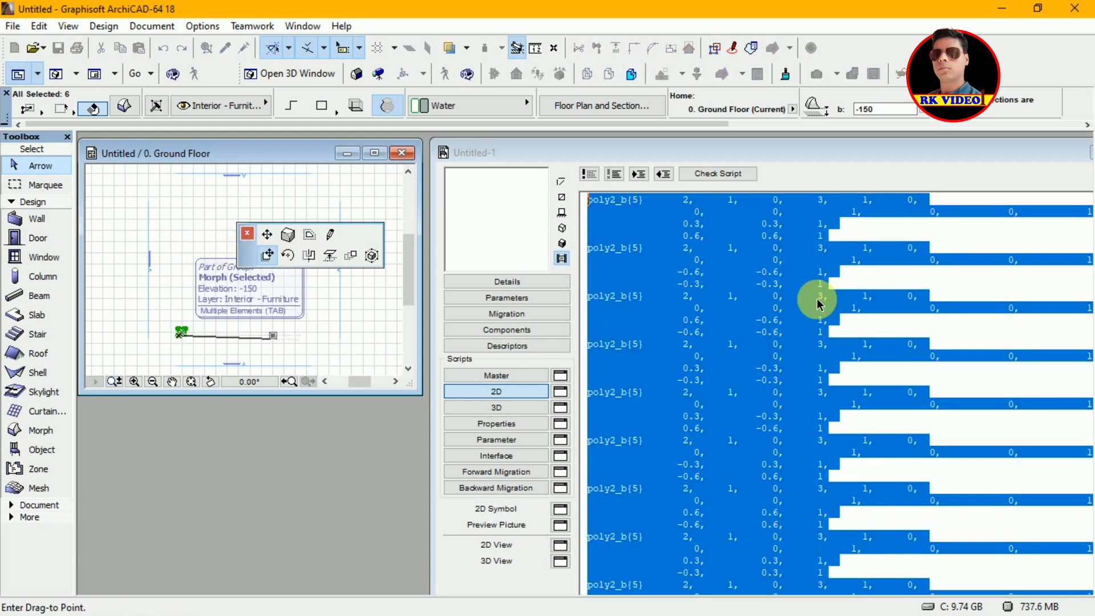
pyautogui.click(691, 246)
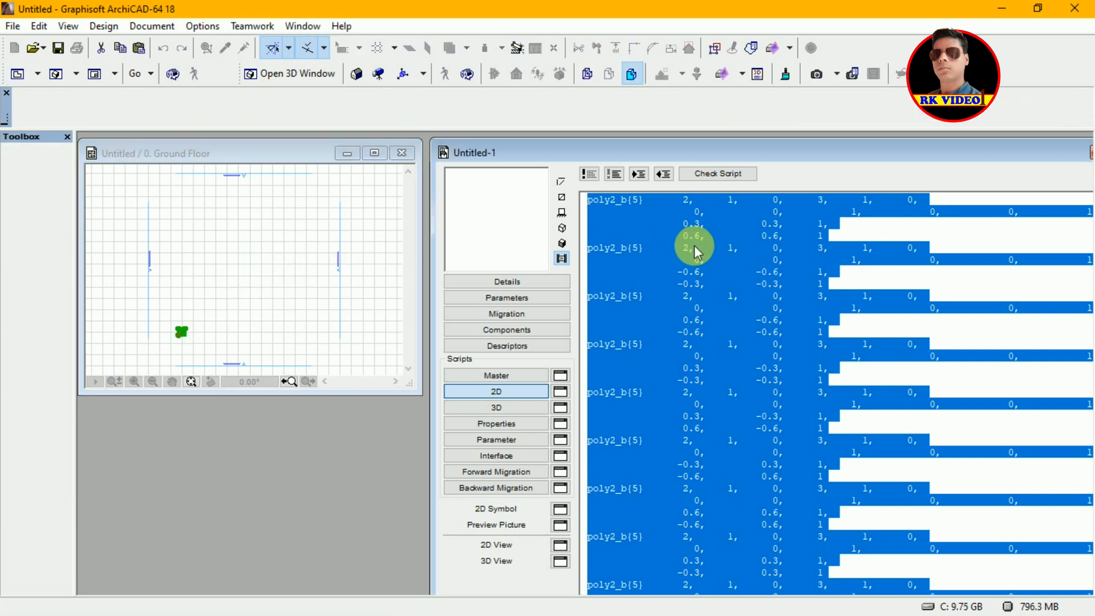
pyautogui.click(695, 251)
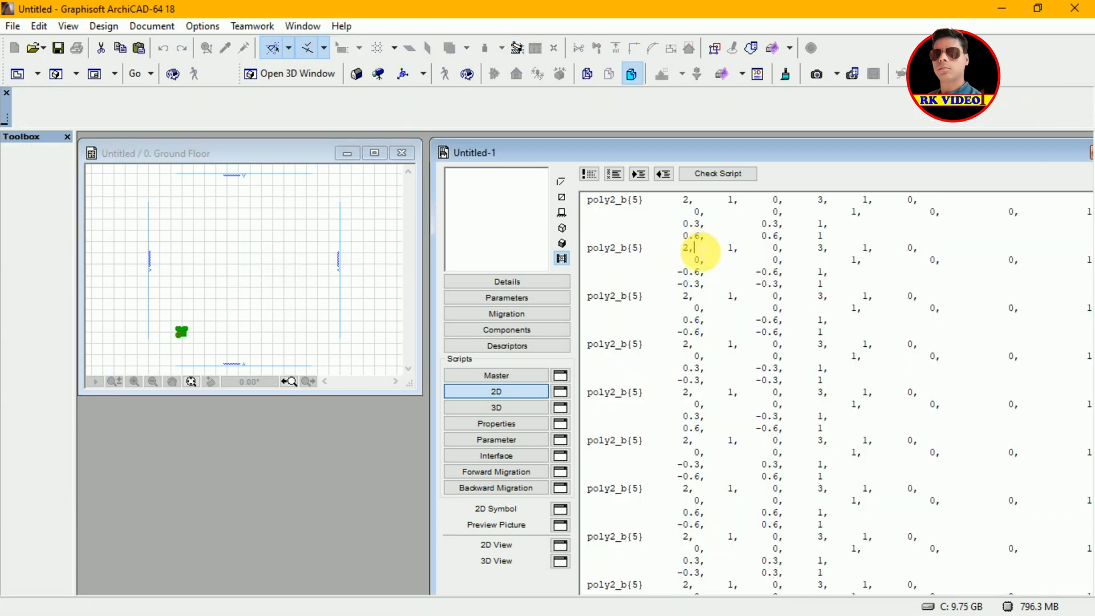
# Step: Switch the new object's preview to the 2D symbol view of the foundation
pyautogui.click(564, 224)
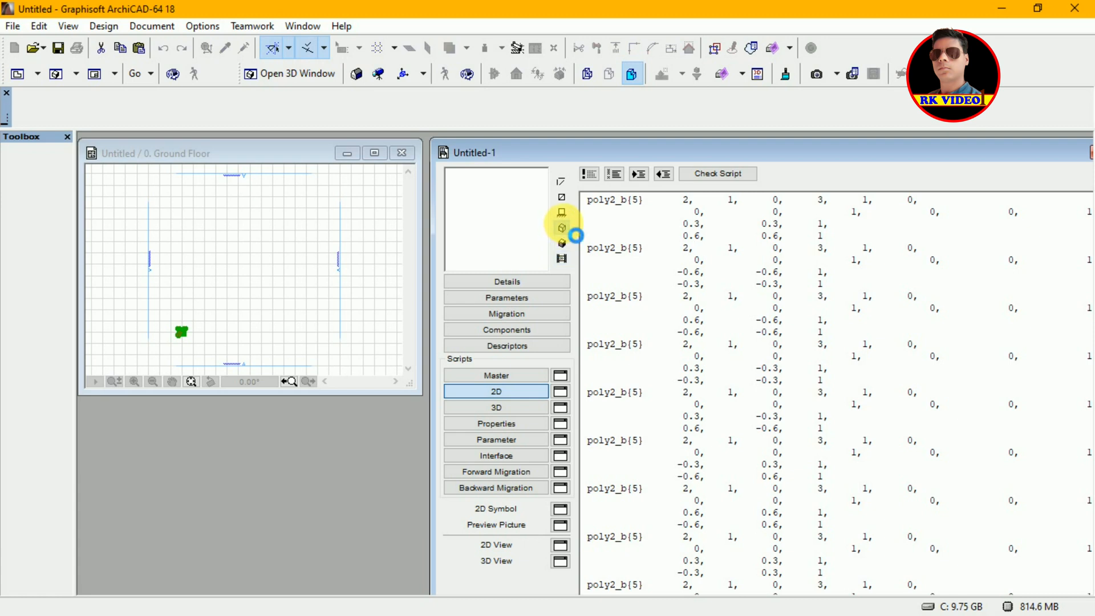
pyautogui.click(562, 212)
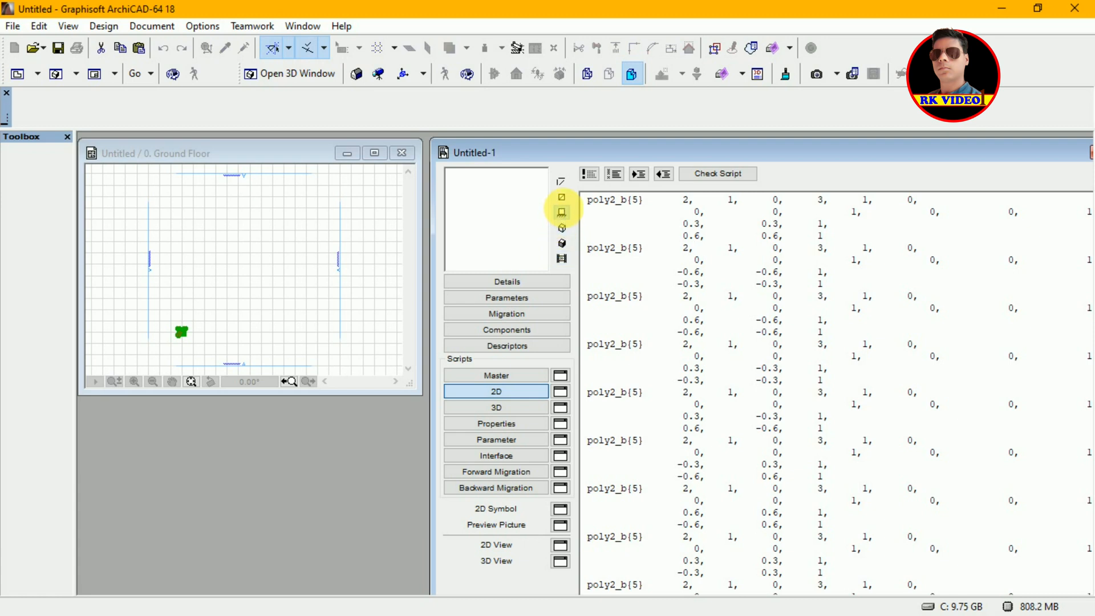
pyautogui.click(562, 198)
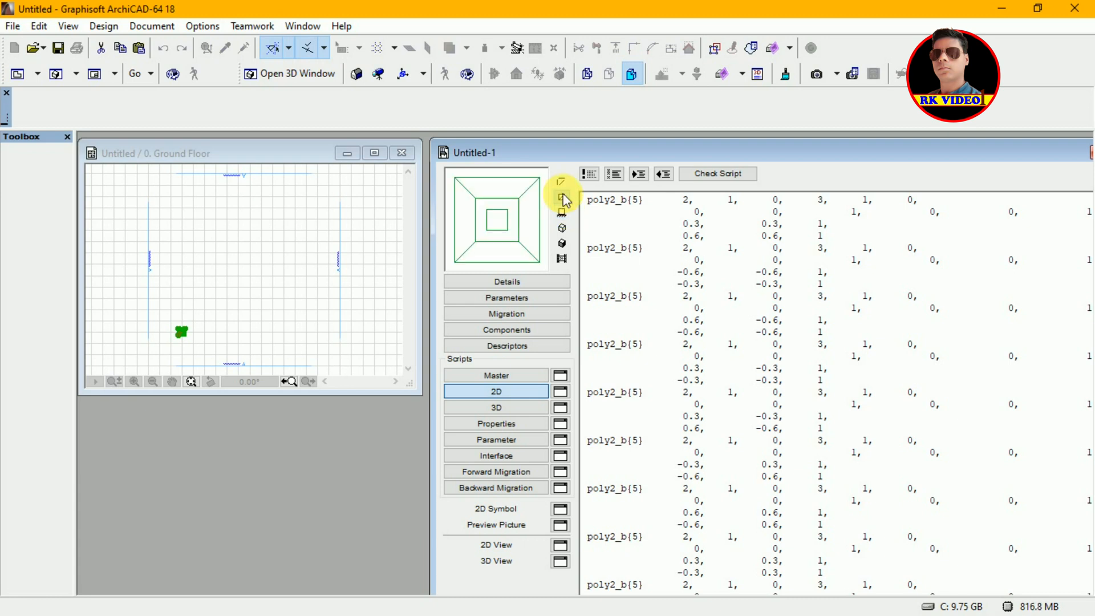
# Step: Open the object's empty 3D script and try to move the foundation morphs from the plan into it
pyautogui.click(522, 412)
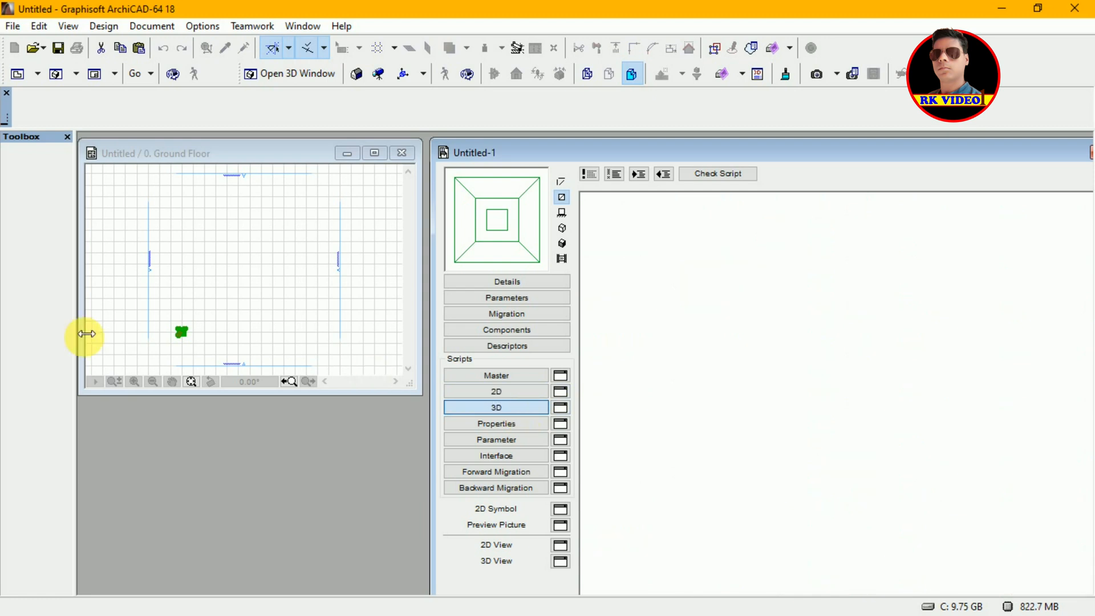
pyautogui.click(181, 333)
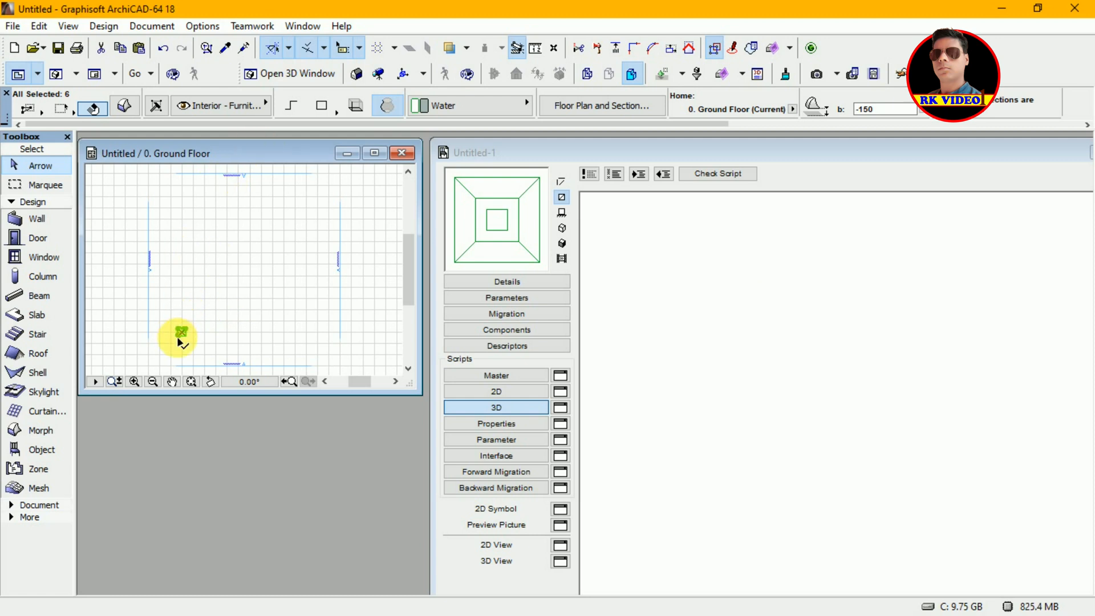
pyautogui.click(180, 338)
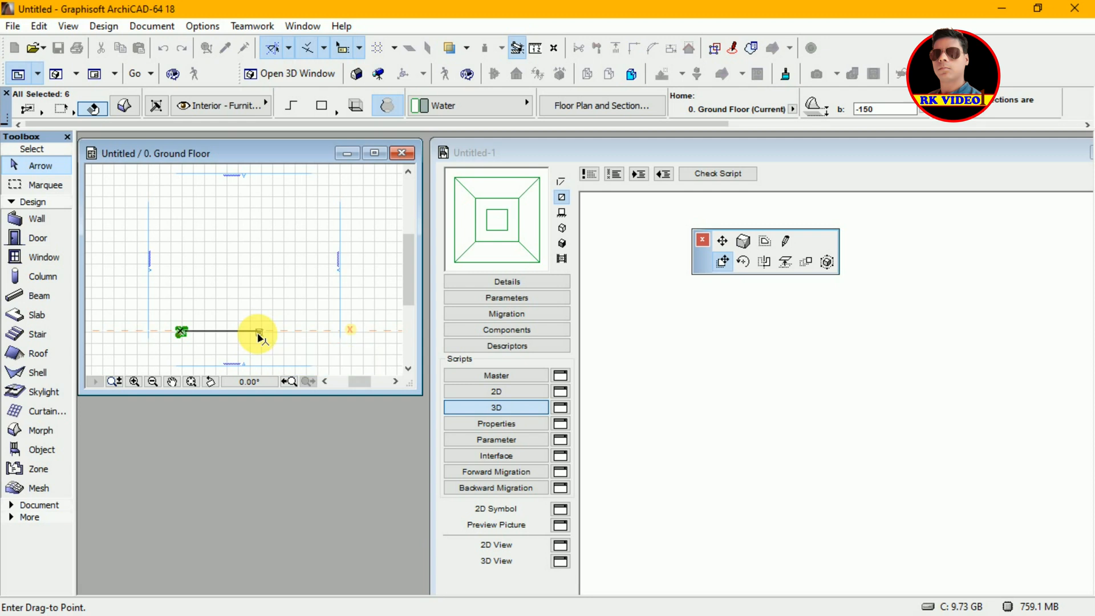
pyautogui.click(259, 337)
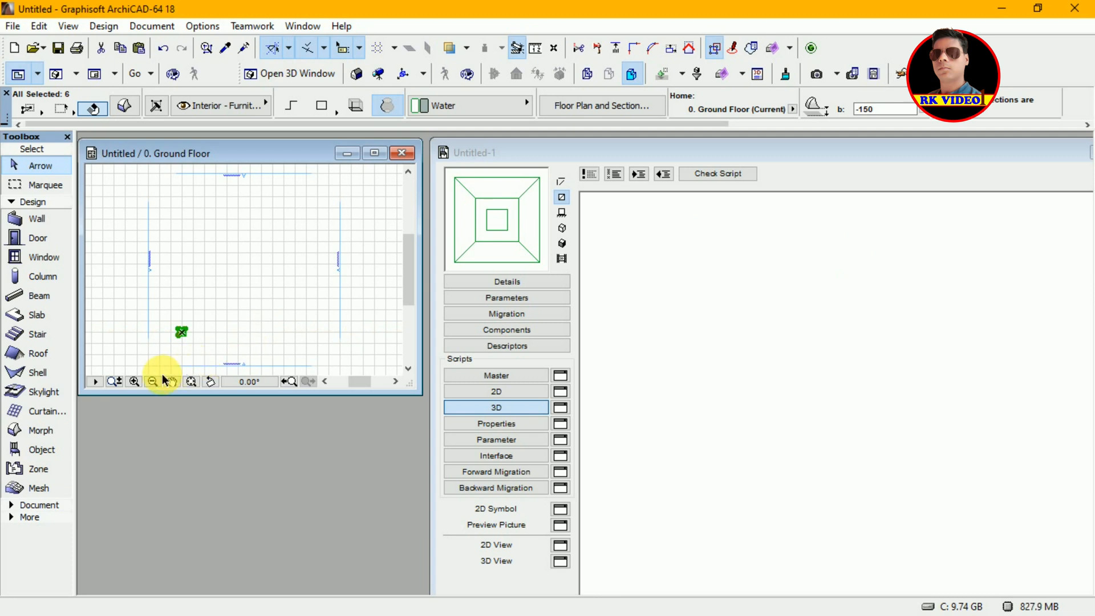
# Step: Transfer the selected foundation morphs from the Ground Floor plan into the 3D script to insert their GDL code
pyautogui.click(134, 381)
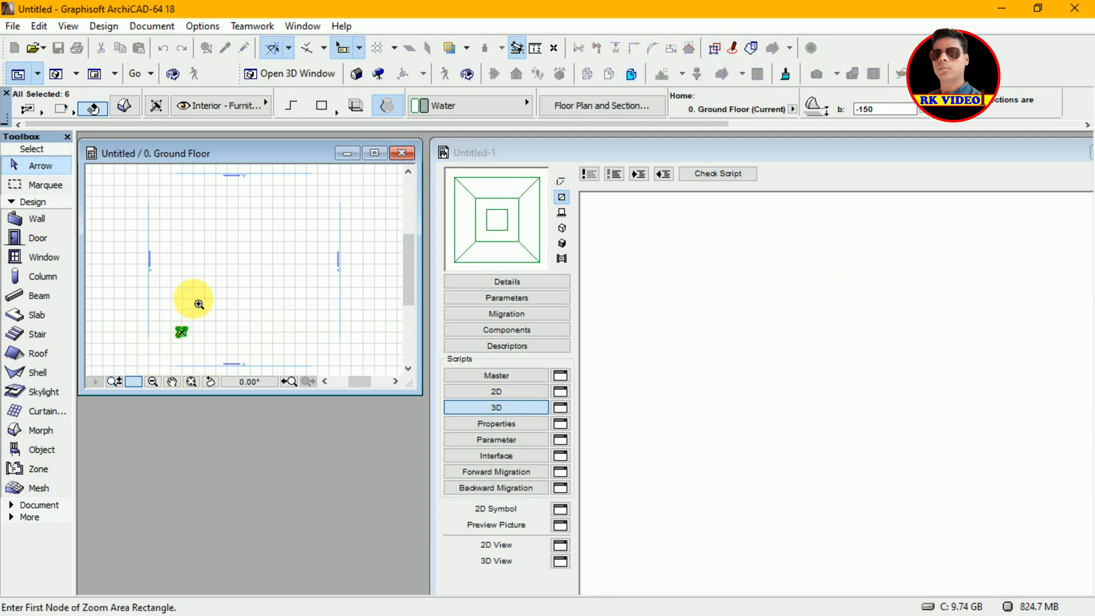
pyautogui.click(174, 325)
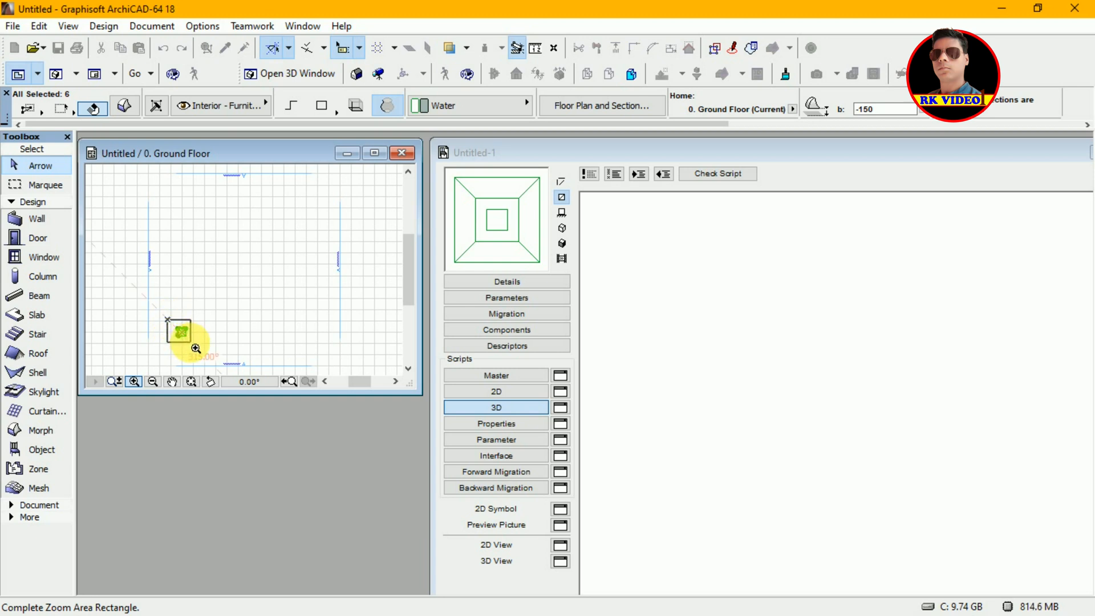
pyautogui.click(192, 343)
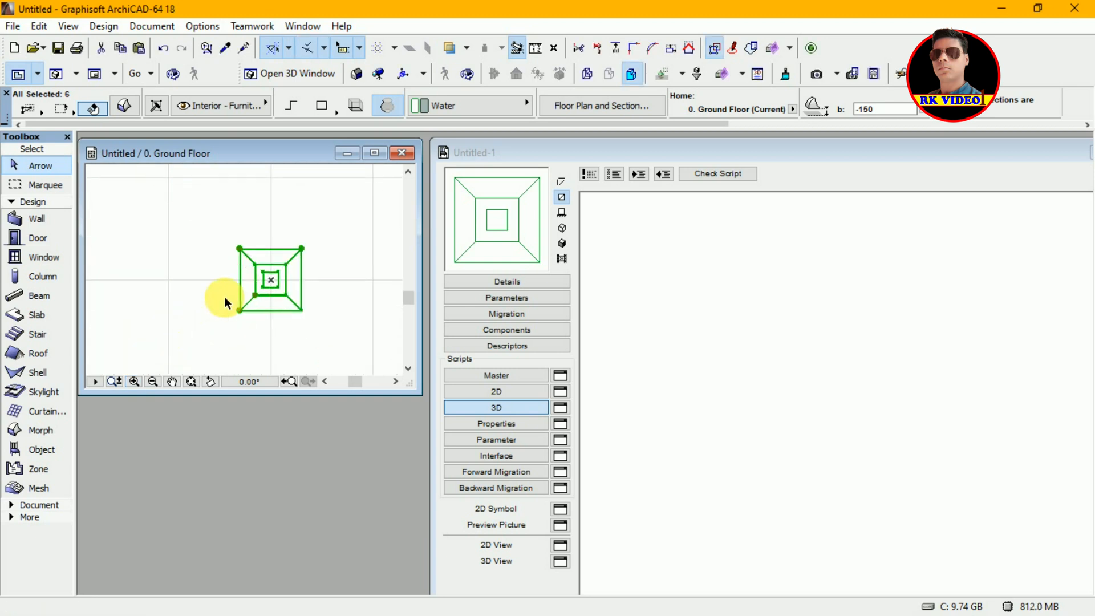
pyautogui.click(257, 299)
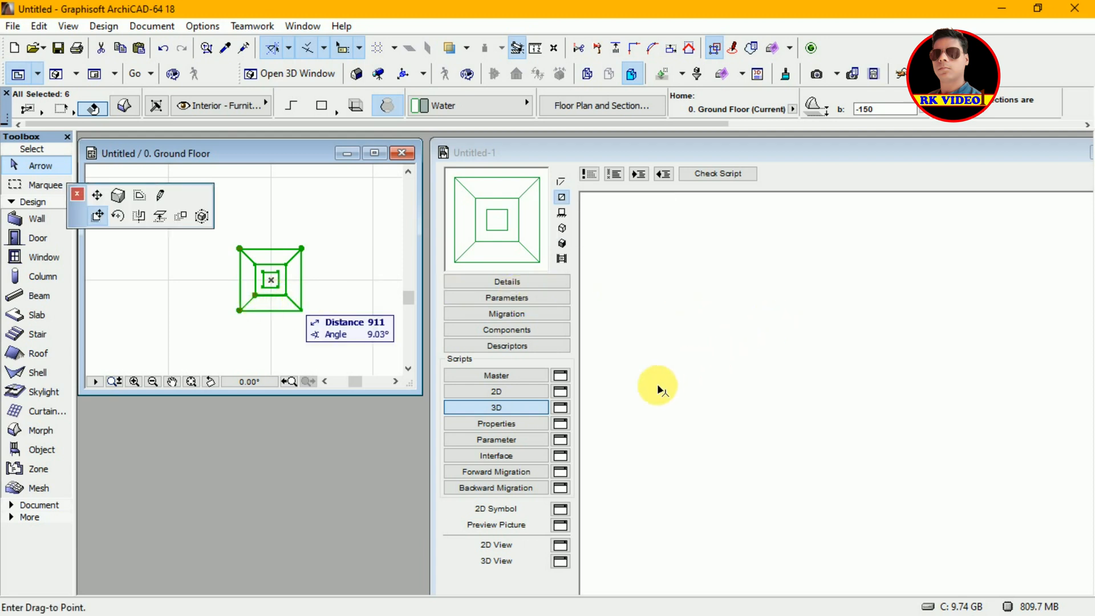
pyautogui.click(687, 379)
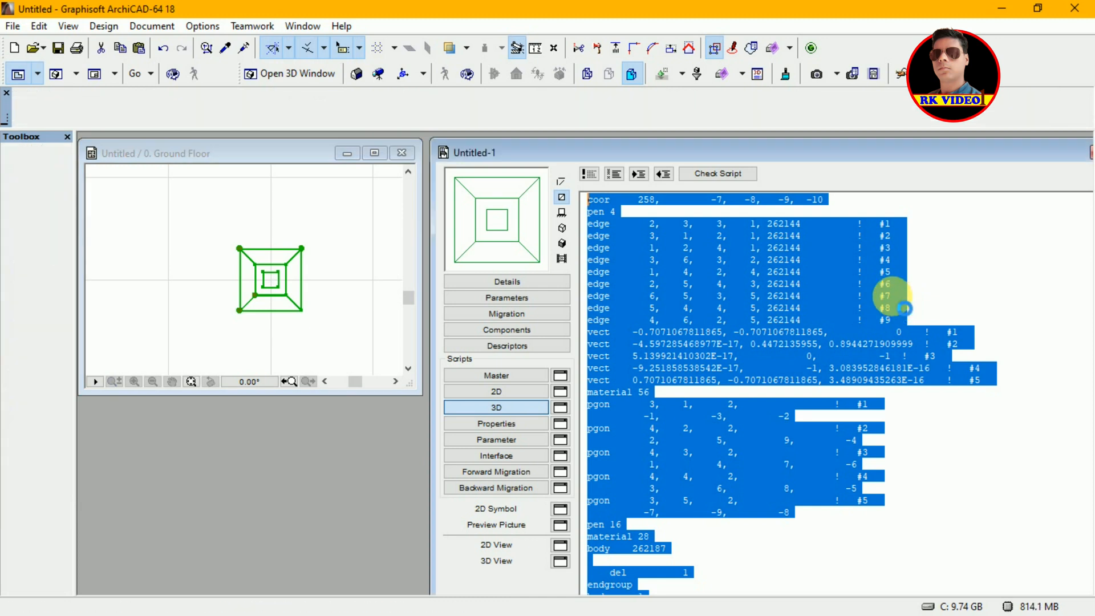
pyautogui.click(816, 297)
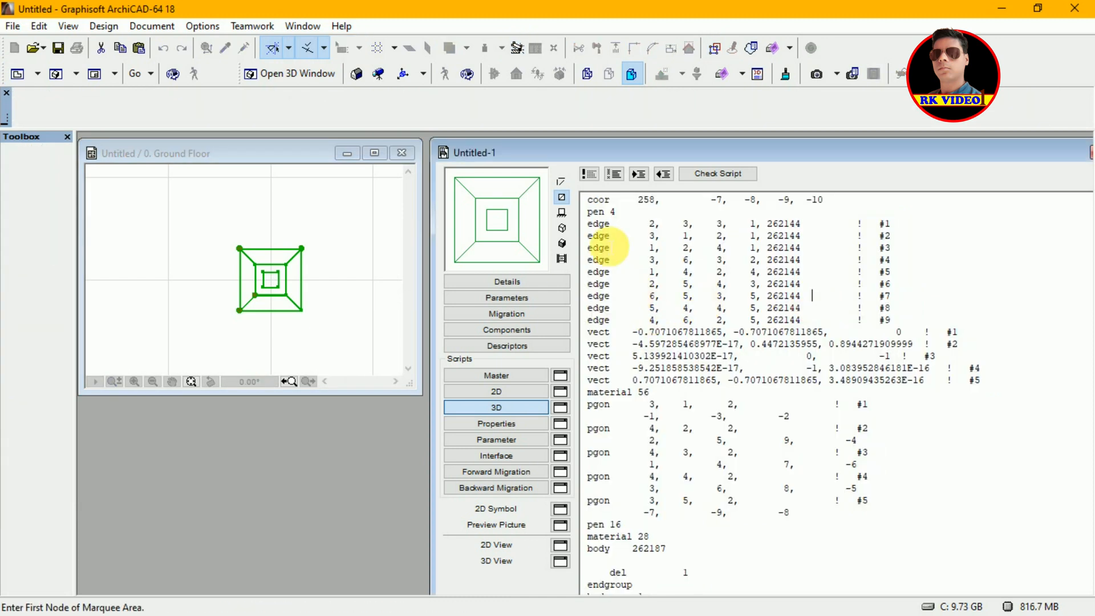
# Step: Switch the object's preview to the shaded 3D view of the foundation
pyautogui.click(562, 227)
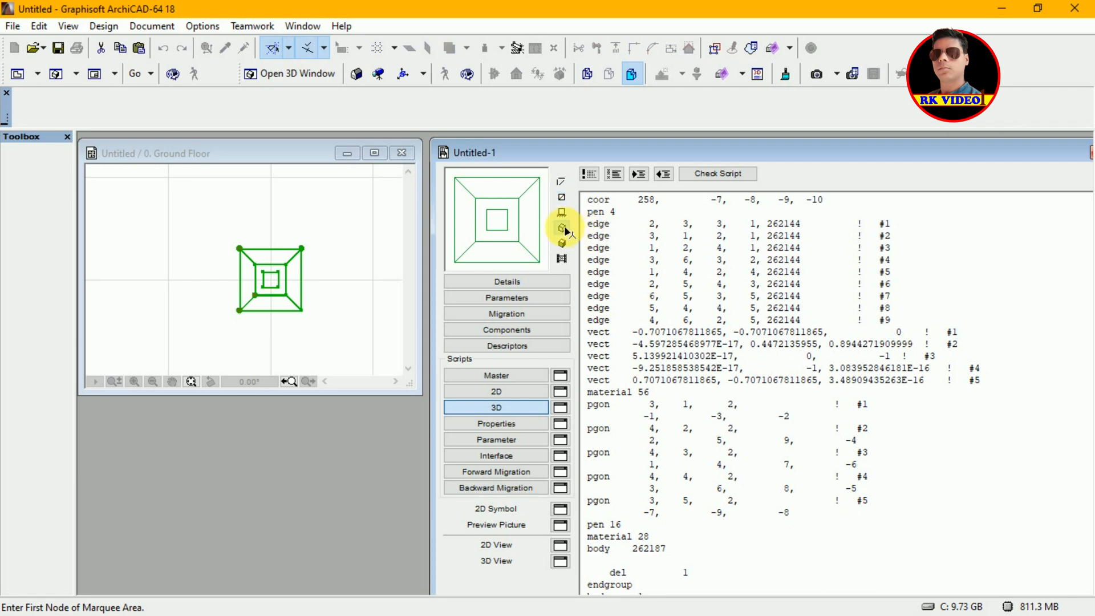
pyautogui.click(561, 245)
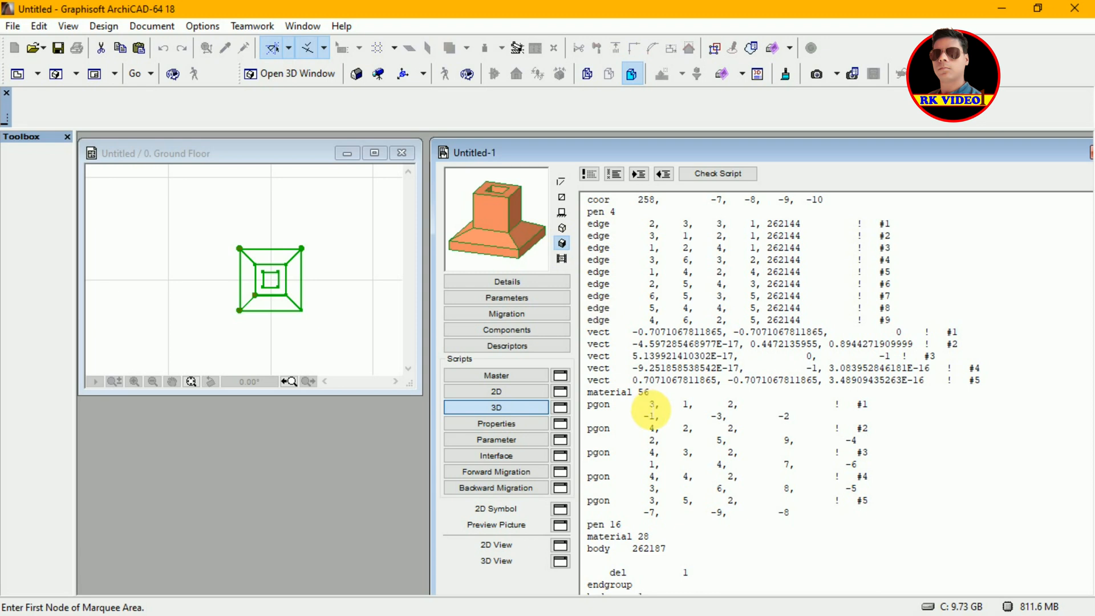
# Step: Open the object's 2D view in its own window and place it below the Ground Floor plan
pyautogui.click(561, 548)
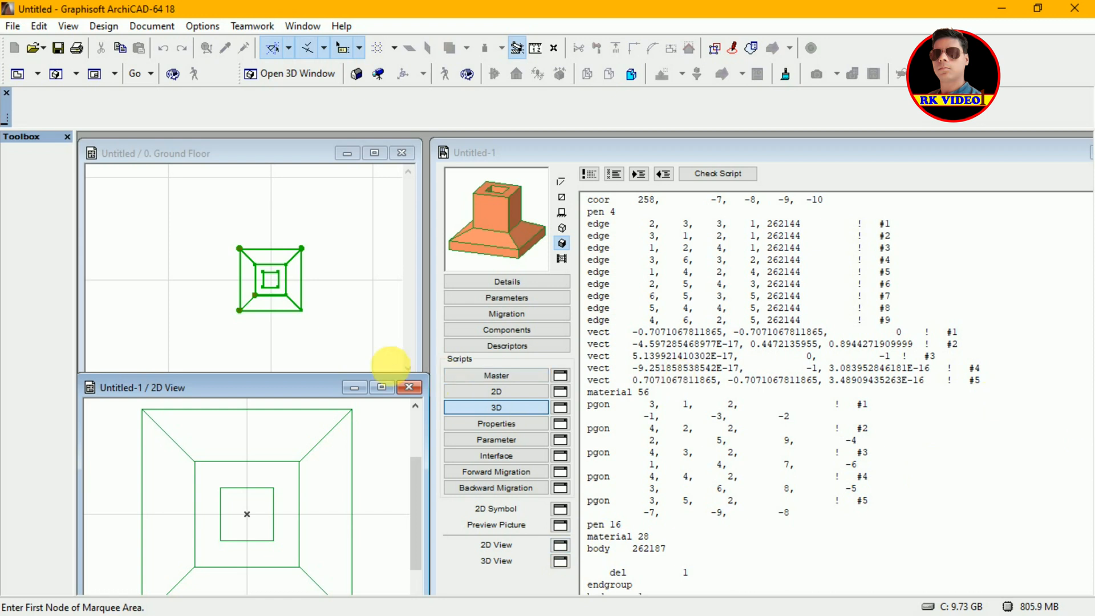
pyautogui.moveTo(428, 377); pyautogui.dragTo(377, 416)
pyautogui.moveTo(258, 430)
pyautogui.mouseDown()
pyautogui.moveTo(281, 416)
pyautogui.moveTo(281, 381)
pyautogui.mouseUp()
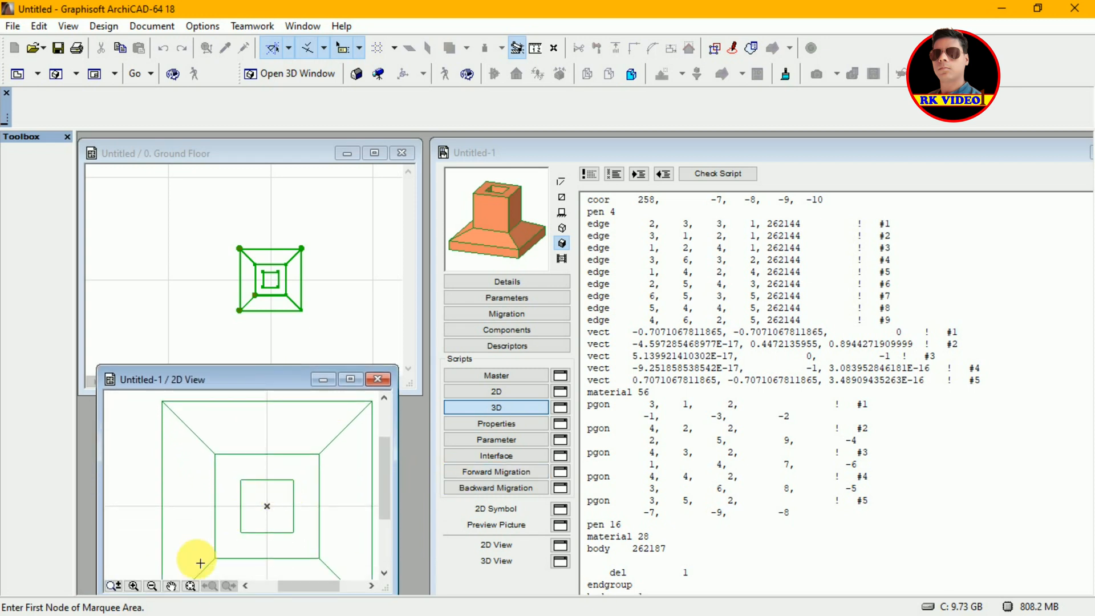
# Step: Frame the whole foundation near the centre of the 2D view and capture a full-screen snip
pyautogui.click(153, 588)
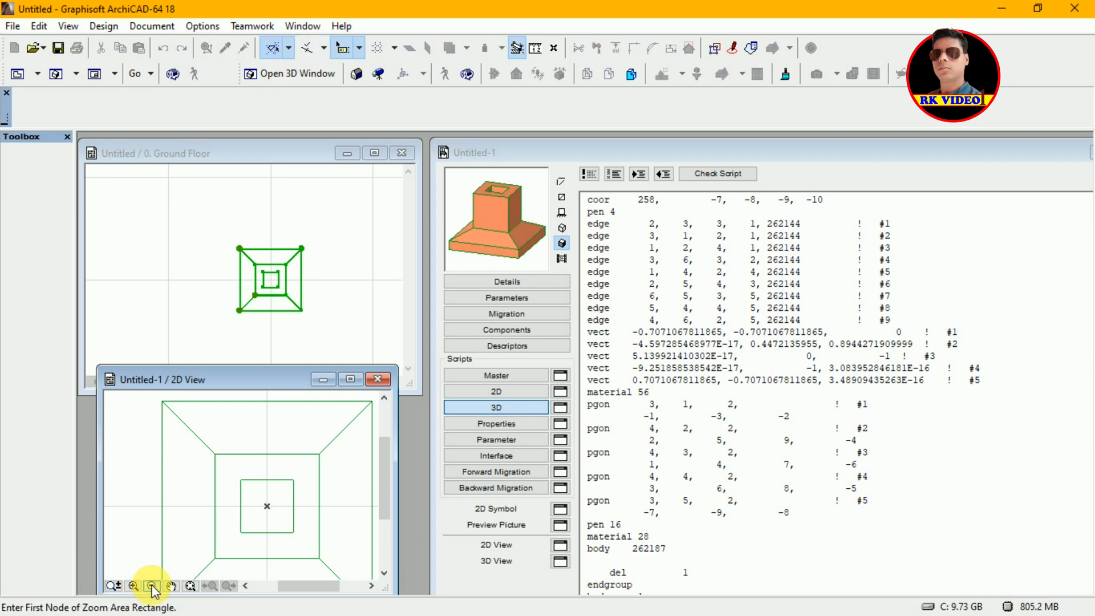
pyautogui.doubleClick(321, 460)
pyautogui.scroll(-3, 321, 460)
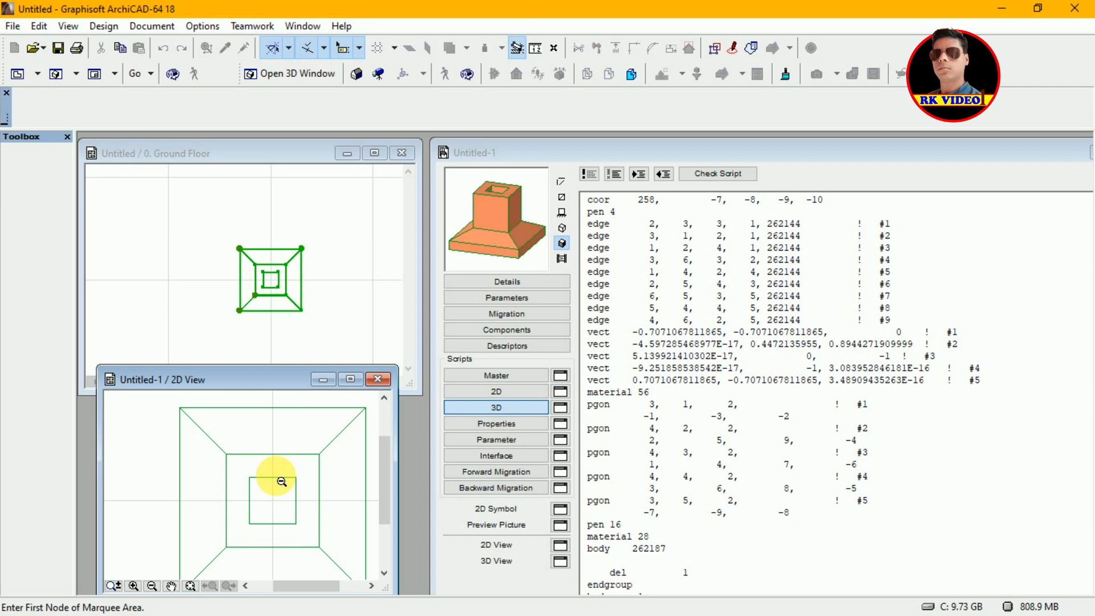
pyautogui.moveTo(154, 554)
pyautogui.mouseDown()
pyautogui.moveTo(119, 566)
pyautogui.moveTo(125, 583)
pyautogui.mouseUp()
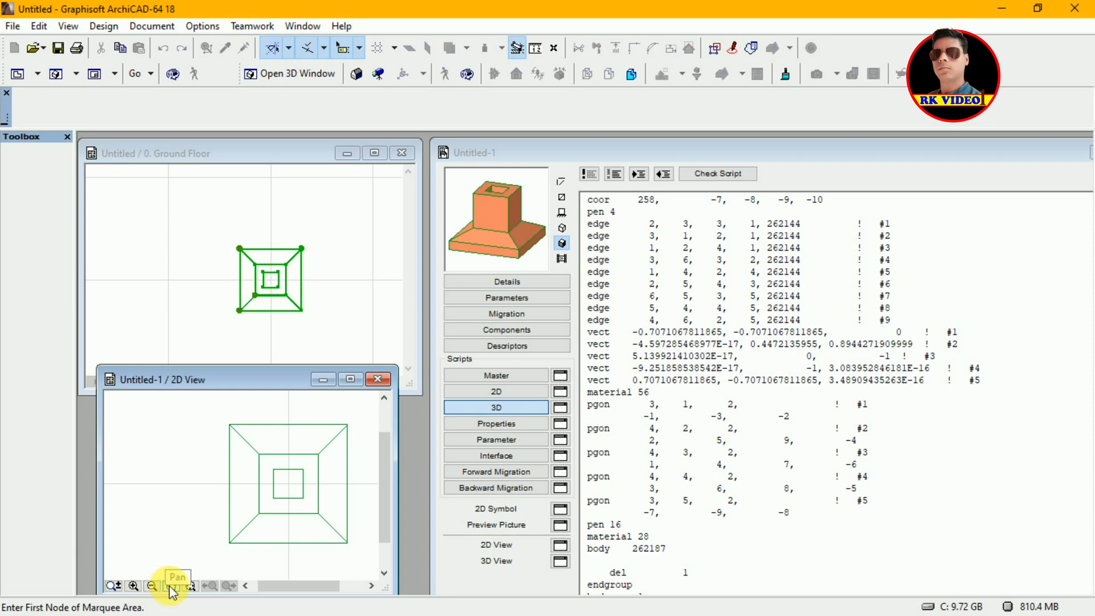
pyautogui.click(170, 586)
pyautogui.moveTo(316, 492)
pyautogui.mouseDown()
pyautogui.moveTo(275, 499)
pyautogui.moveTo(458, 497)
pyautogui.moveTo(279, 500)
pyautogui.mouseUp()
pyautogui.click(273, 494)
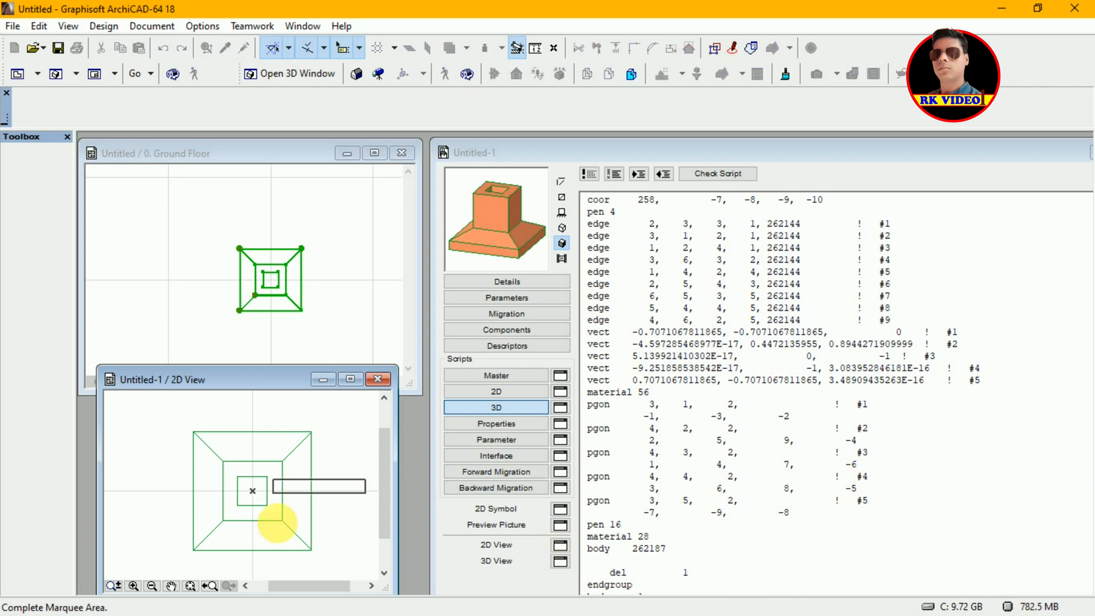
pyautogui.press('Escape')
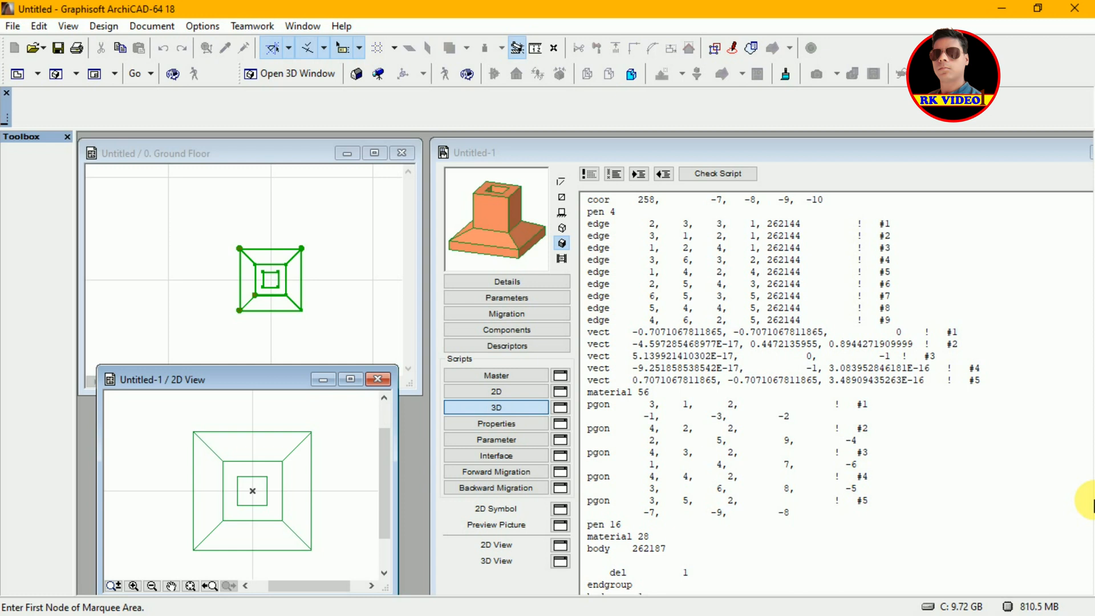
pyautogui.press('super+shift+s')
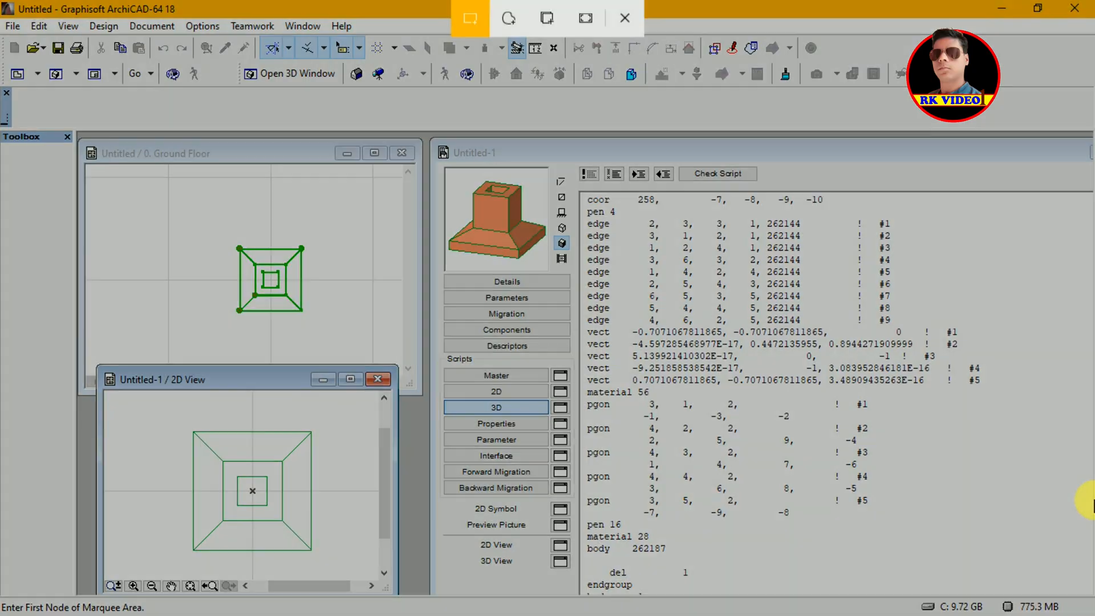
pyautogui.click(586, 21)
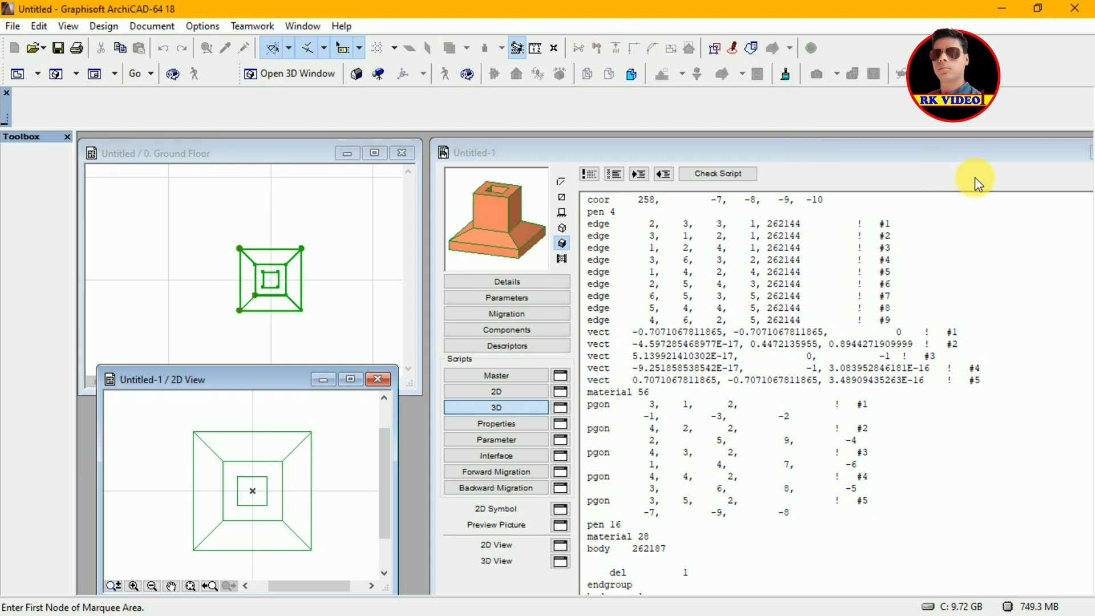
# Step: Open the object's 3D view in its own window and enlarge the brick-textured foundation to fill it
pyautogui.click(561, 564)
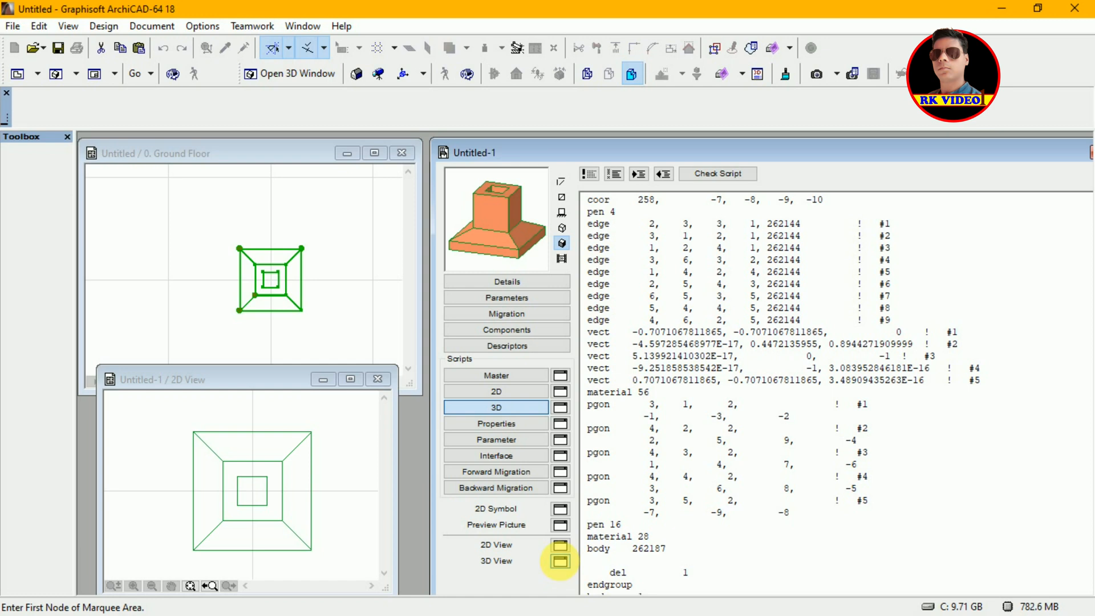
pyautogui.click(560, 563)
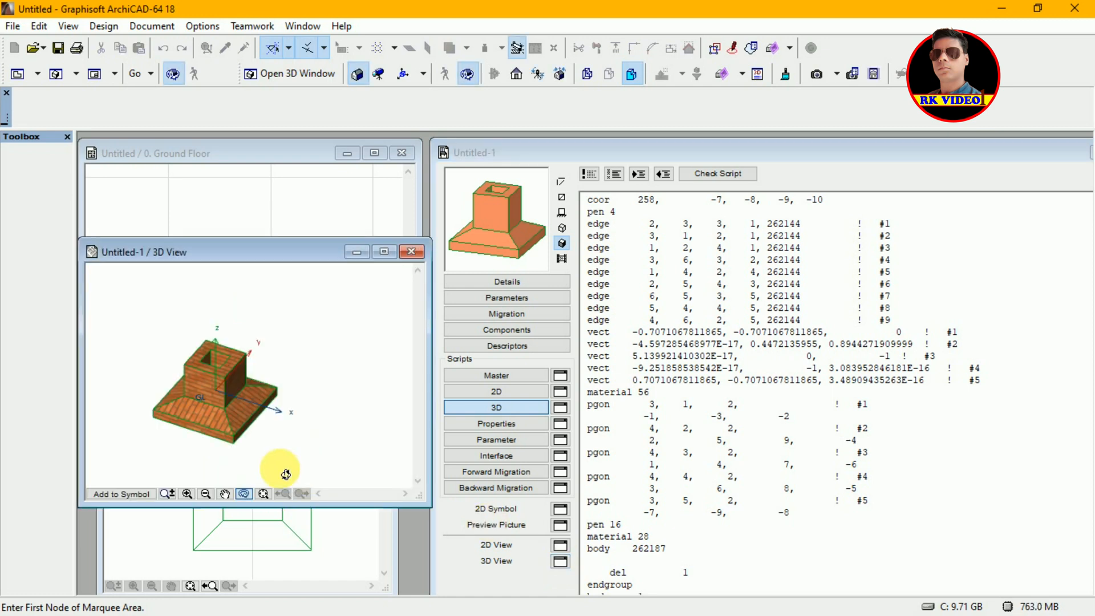
pyautogui.click(188, 495)
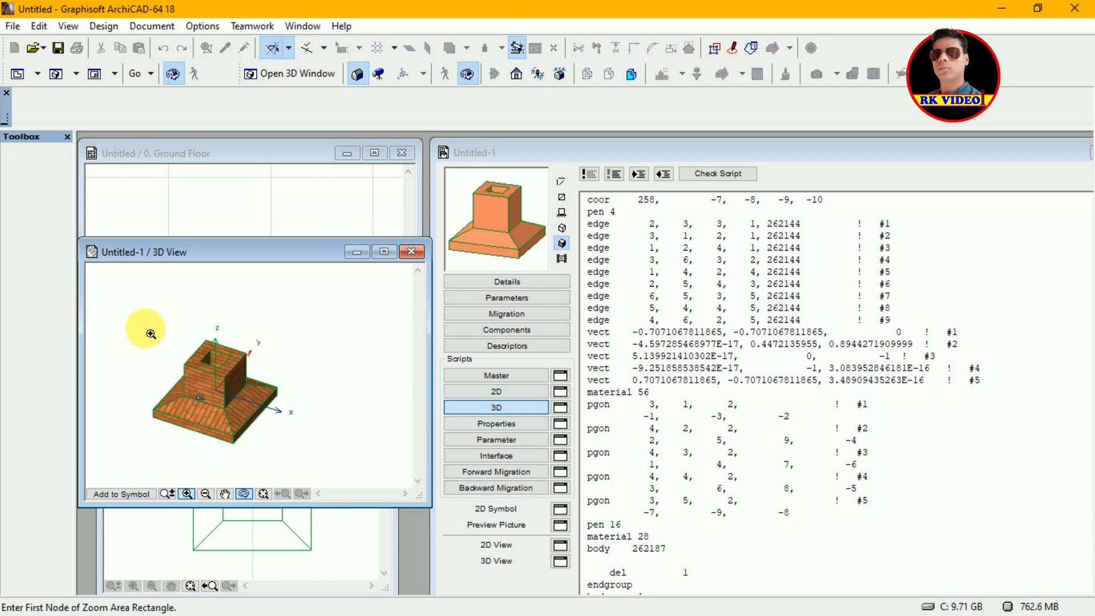
pyautogui.click(176, 395)
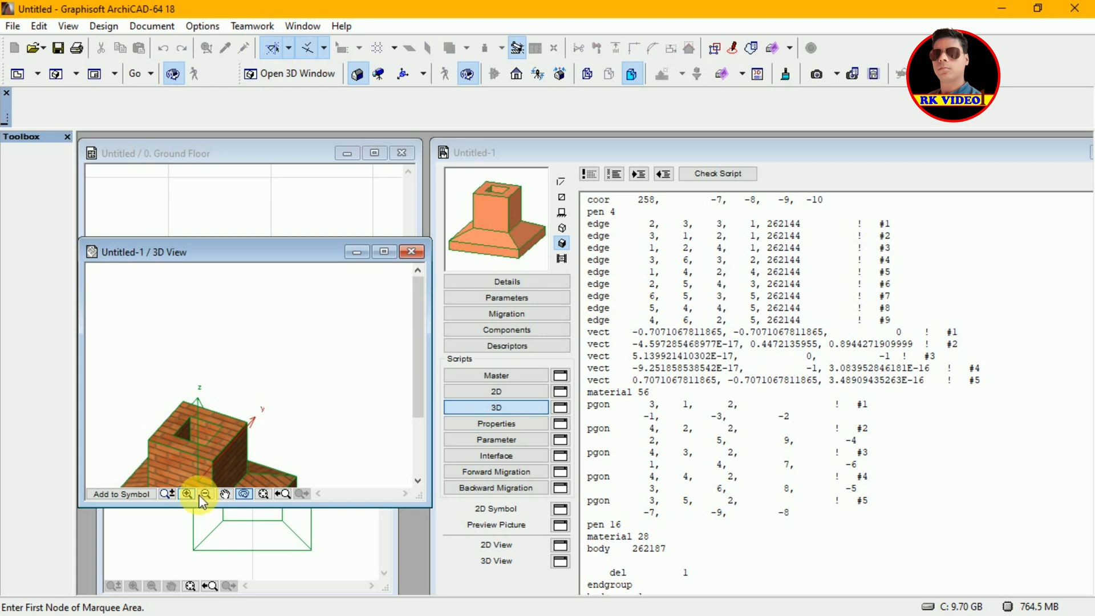
pyautogui.click(263, 494)
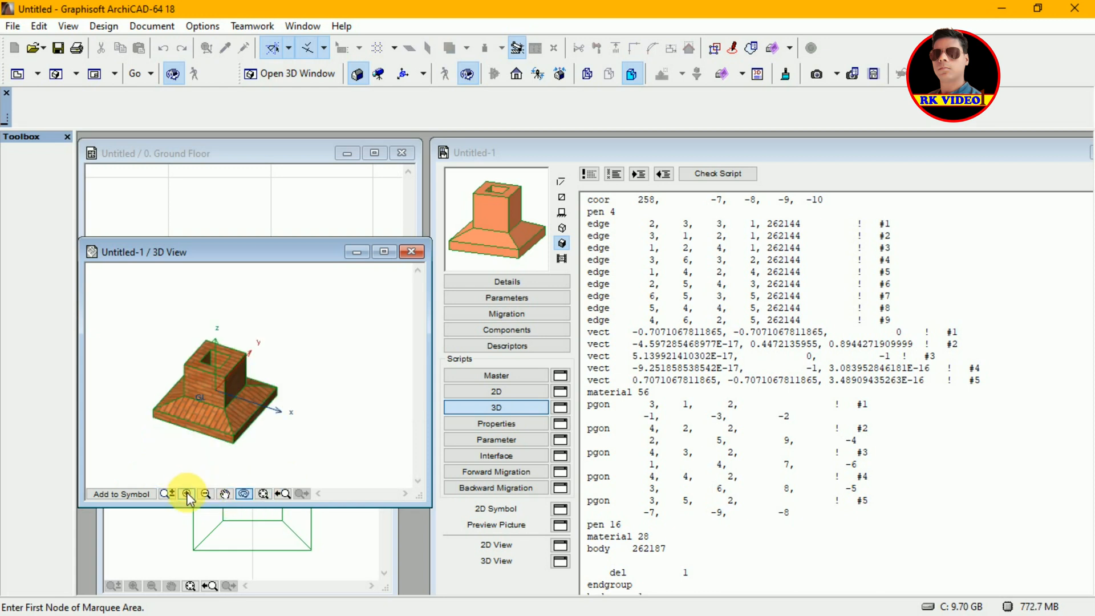
pyautogui.click(185, 427)
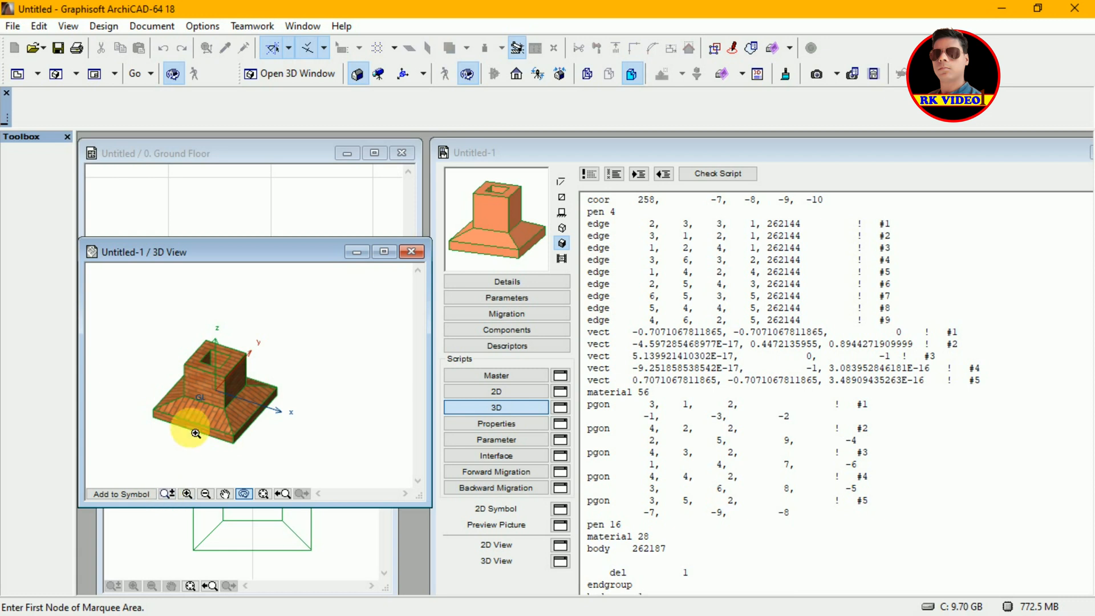
pyautogui.moveTo(230, 420); pyautogui.dragTo(234, 420)
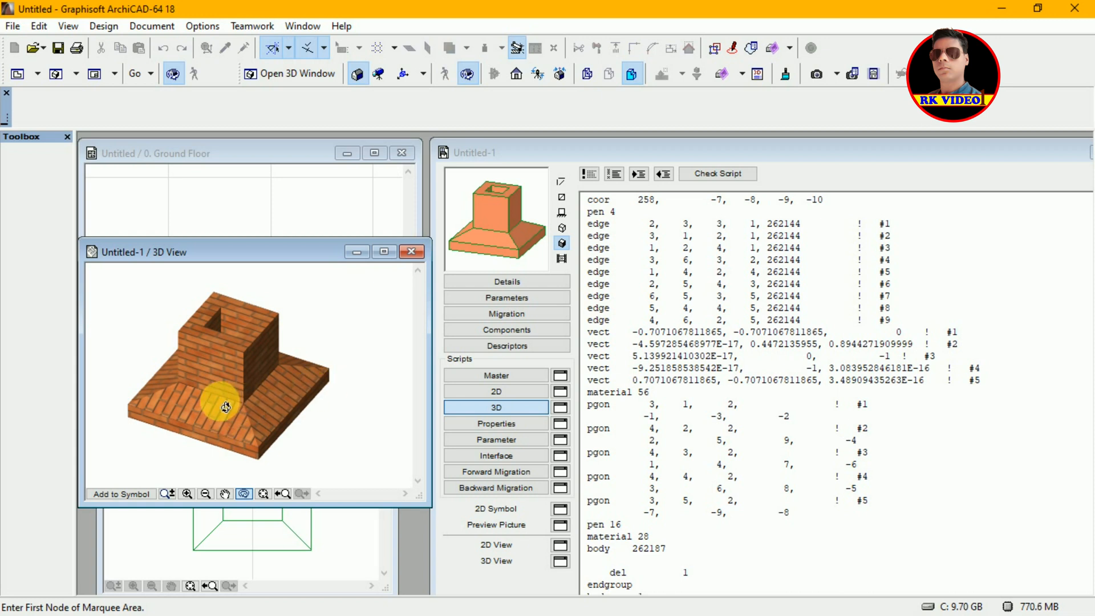
# Step: Place the 3D view window below the Ground Floor plan and capture a full-screen snip
pyautogui.moveTo(308, 263); pyautogui.dragTo(304, 383)
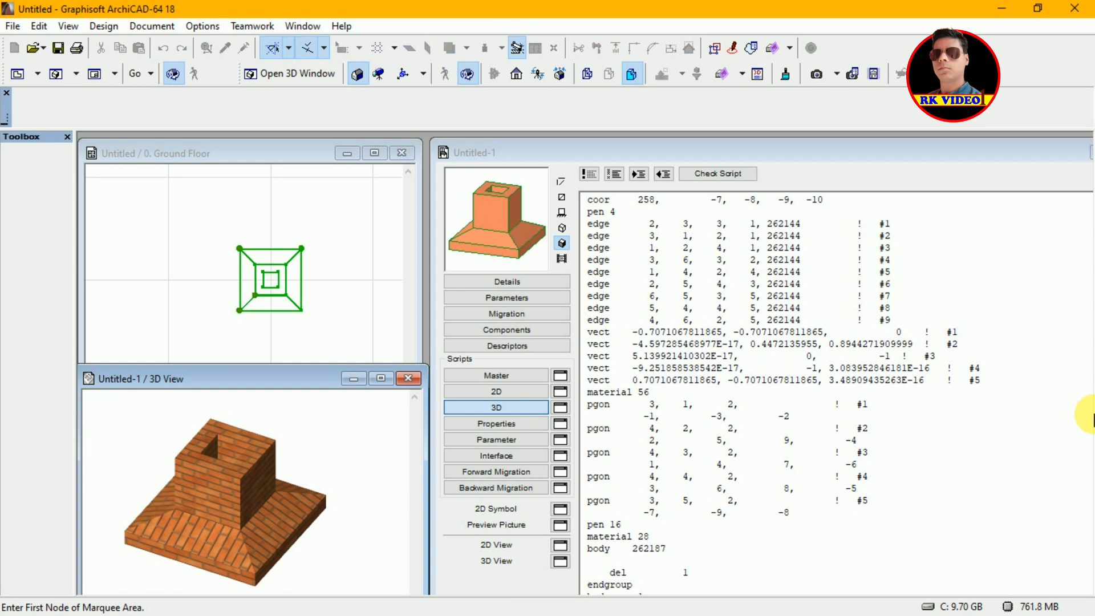
pyautogui.press('super+shift+s')
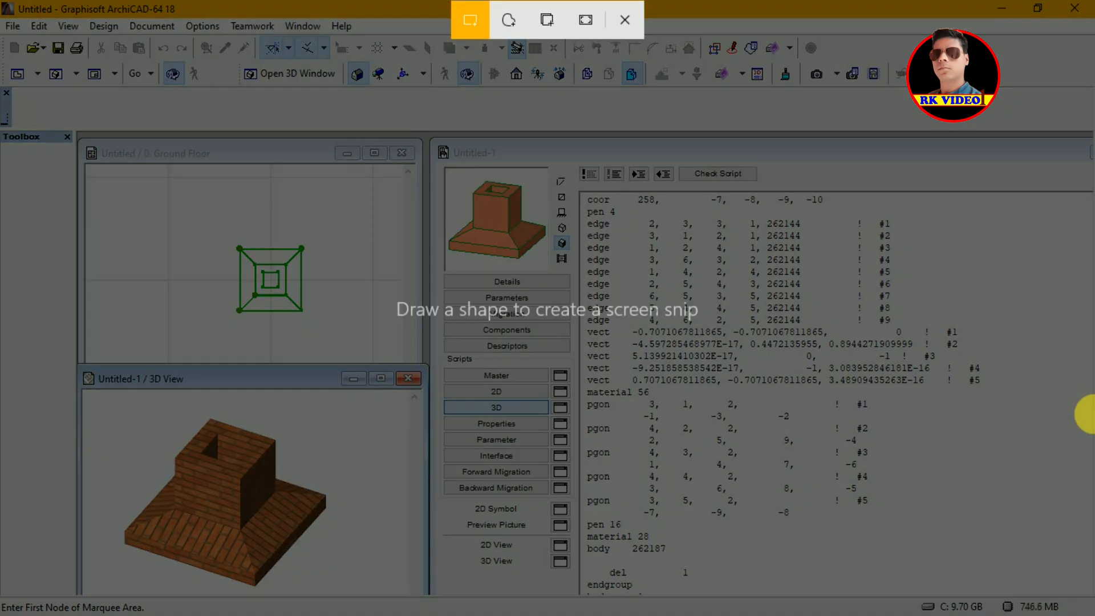
pyautogui.click(589, 20)
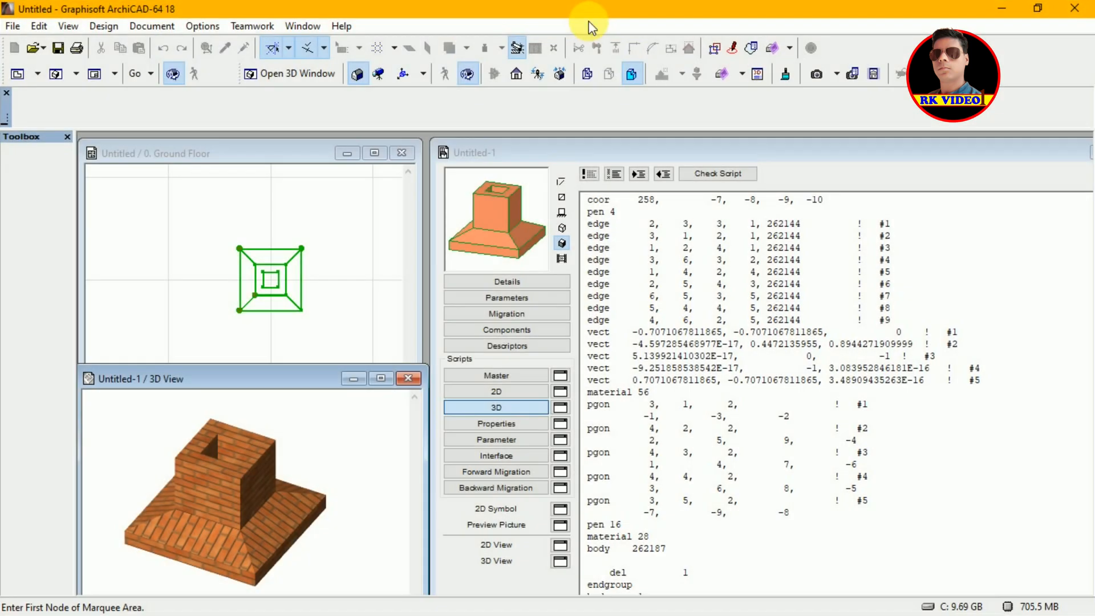